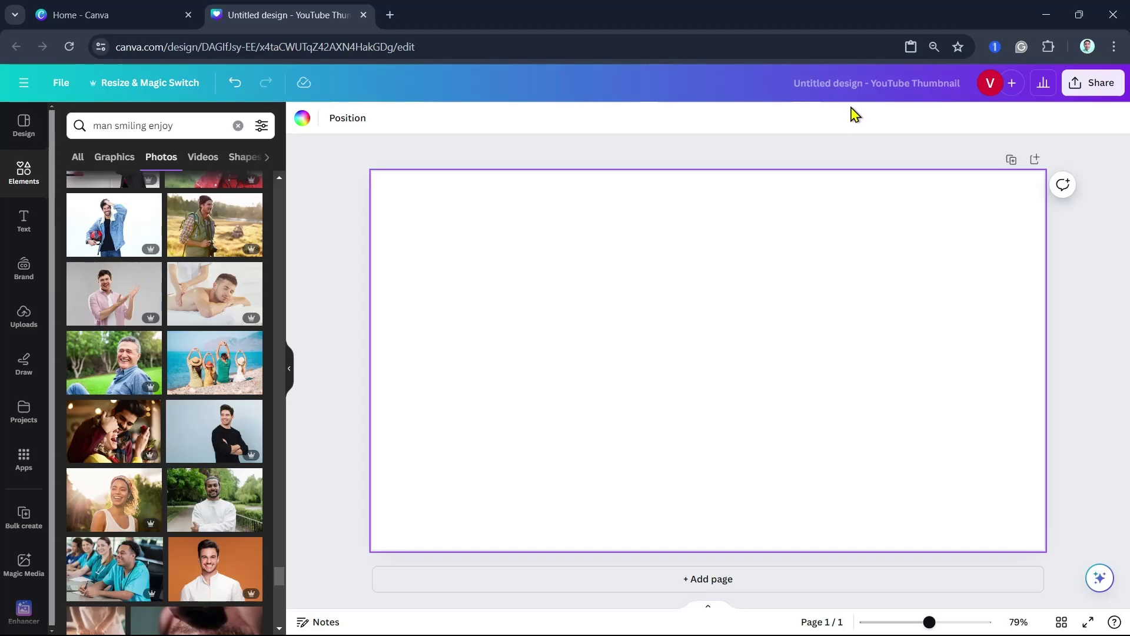
Step: Add the orange-background smiling-man photo, stretch it to fill the page, and stack a duplicate exactly on top
{"action": "left_click", "coordinate": [235, 568]}
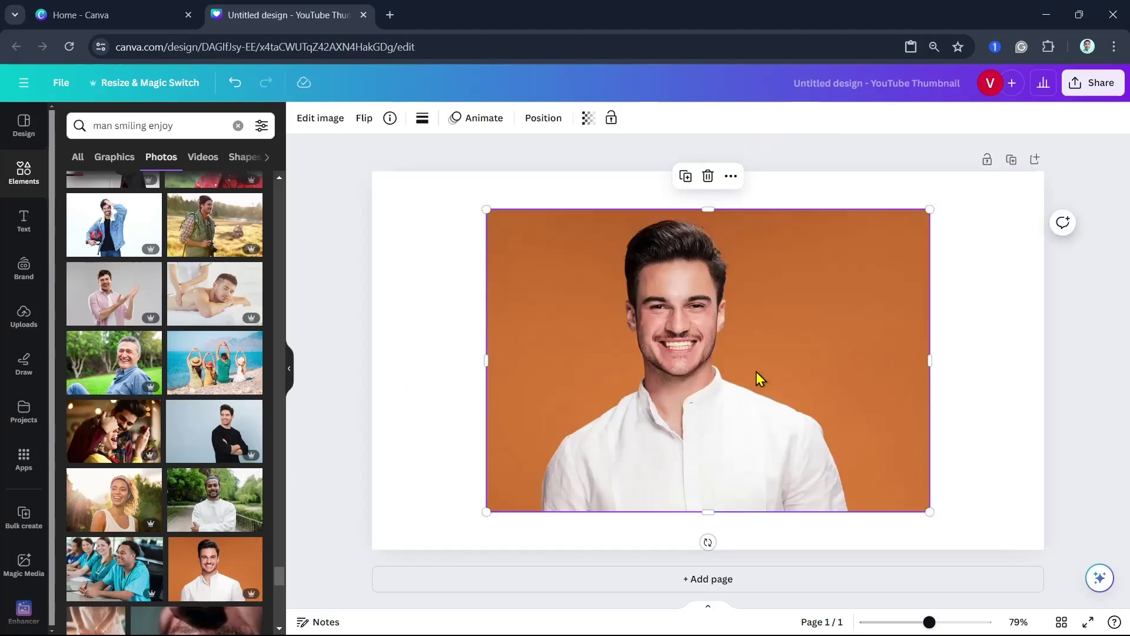
{"action": "left_click_drag", "start_coordinate": [759, 360], "coordinate": [644, 323]}
{"action": "left_click_drag", "start_coordinate": [822, 478], "coordinate": [1043, 628]}
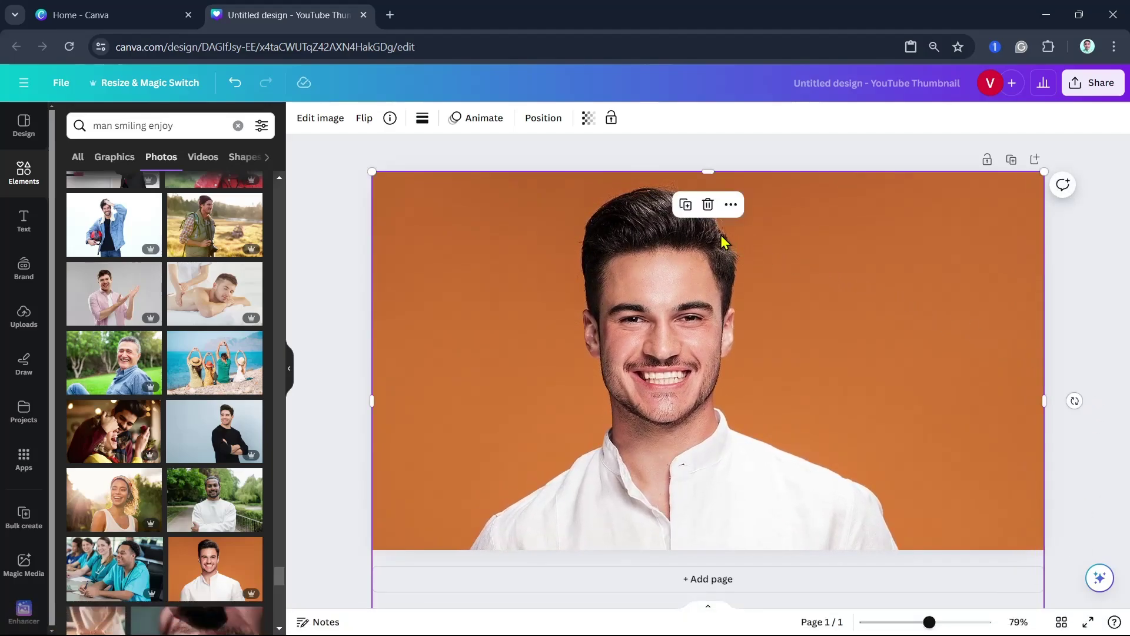
{"action": "left_click", "coordinate": [685, 206]}
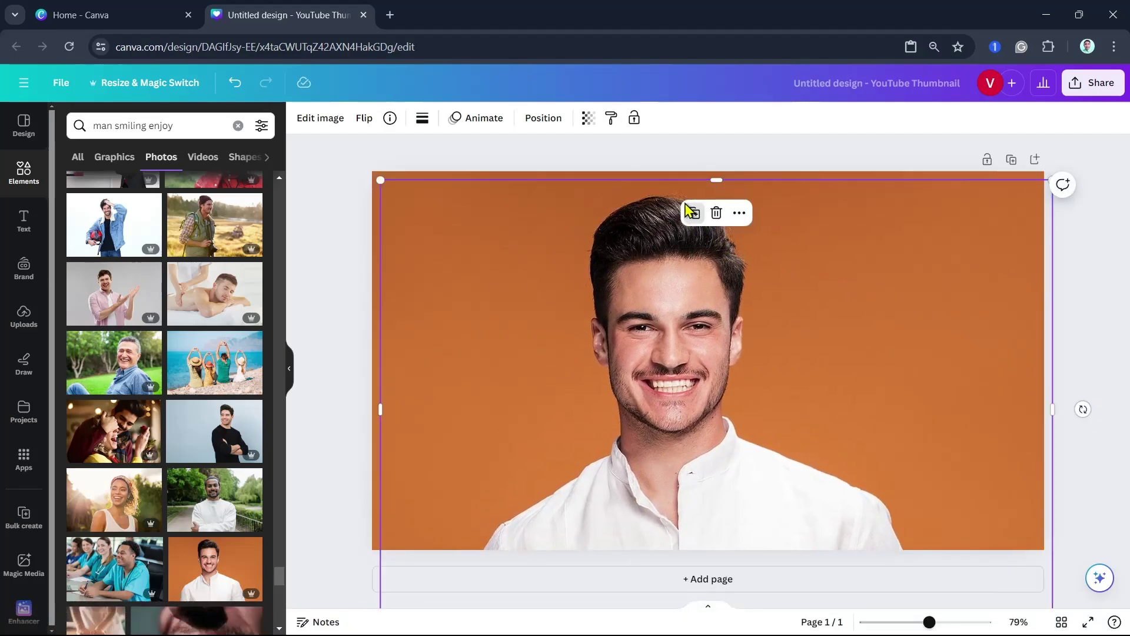
{"action": "left_click_drag", "start_coordinate": [710, 285], "coordinate": [709, 326]}
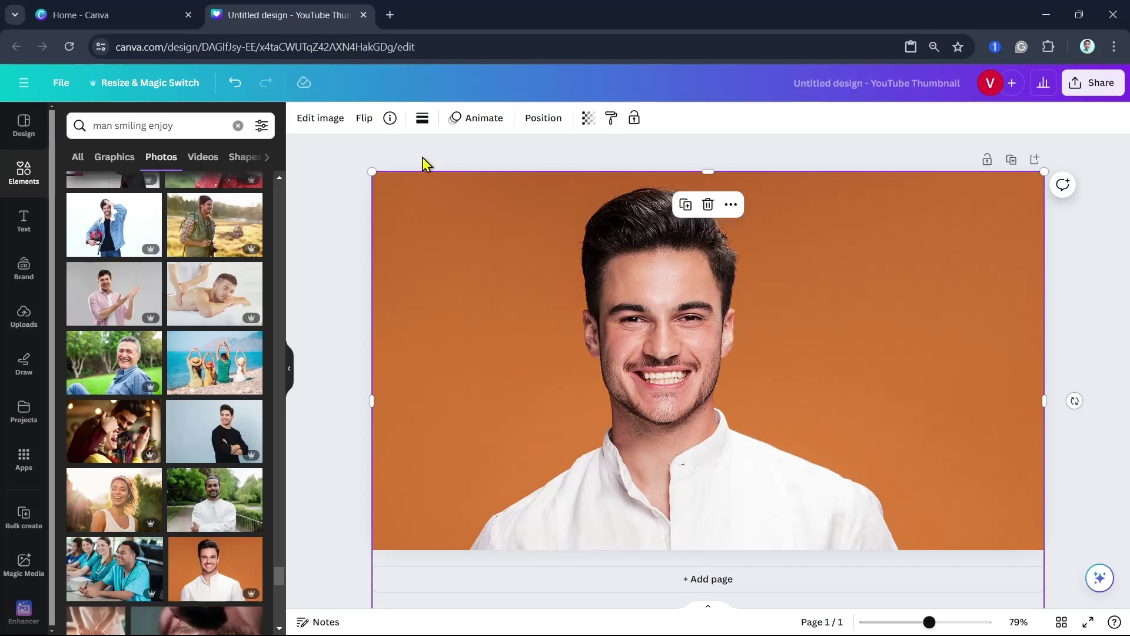
Step: Strip the orange backdrop from the top photo copy with BG Remover, leaving the man on transparency
{"action": "left_click", "coordinate": [320, 118]}
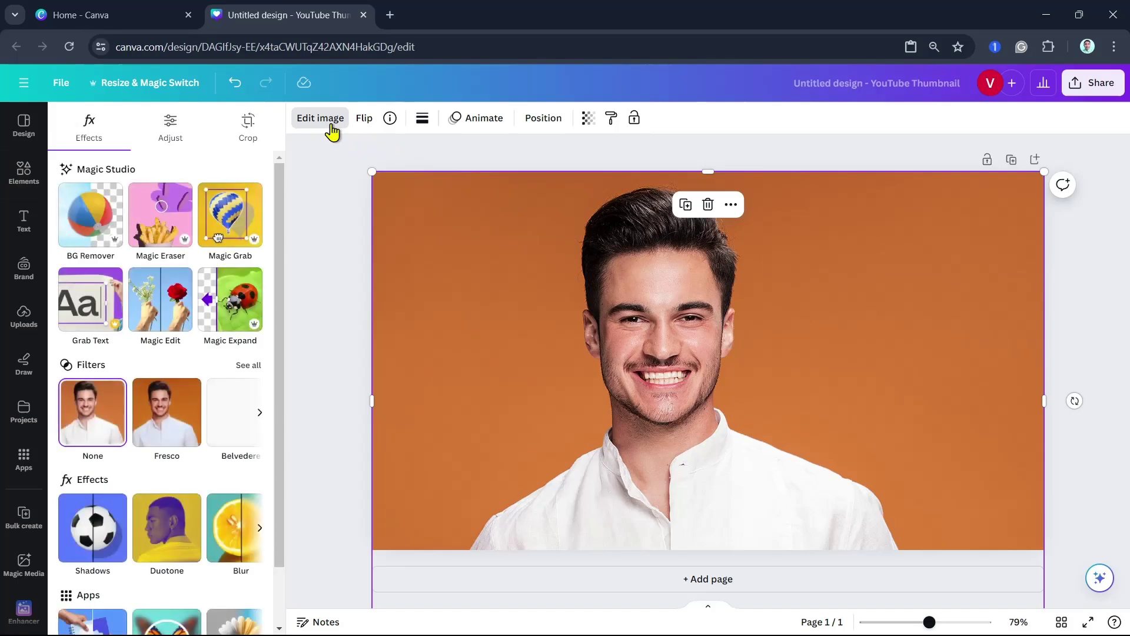
{"action": "left_click", "coordinate": [102, 232]}
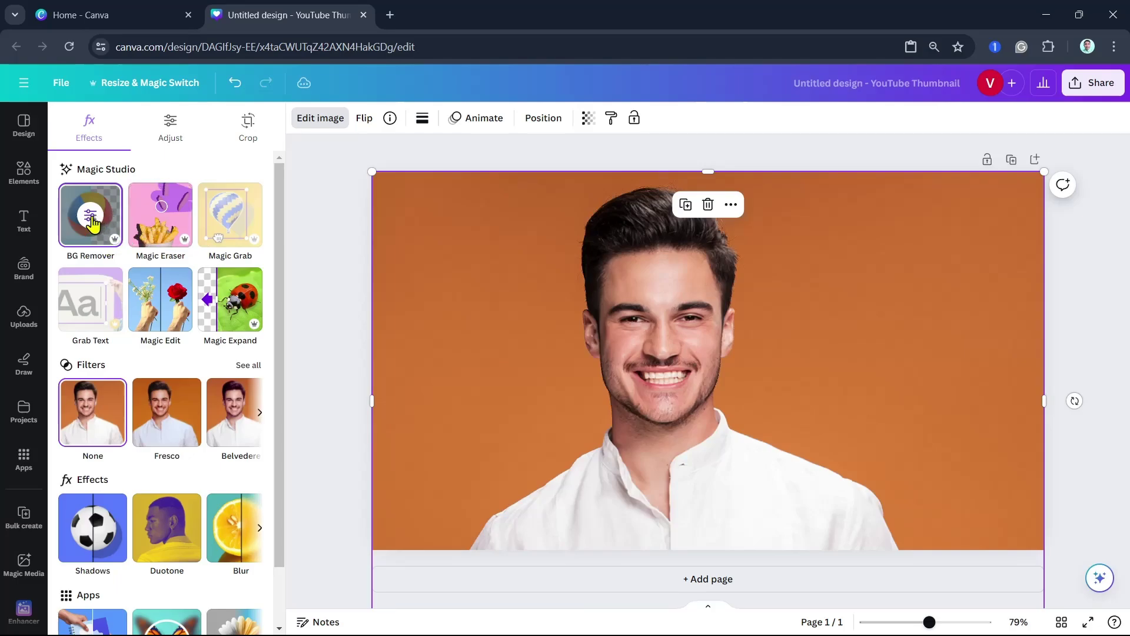
{"action": "left_click", "coordinate": [92, 221]}
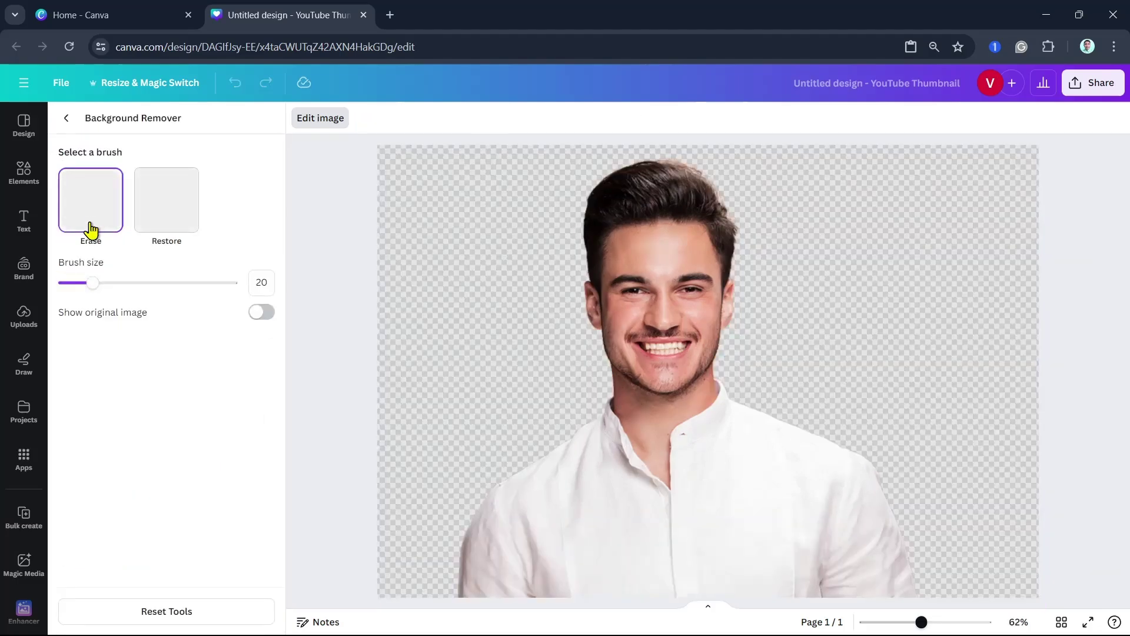
Step: Erase the shirt and neck from the cutout with a size-33 brush, zooming in to refine the chin
{"action": "left_click_drag", "start_coordinate": [93, 284], "coordinate": [117, 287]}
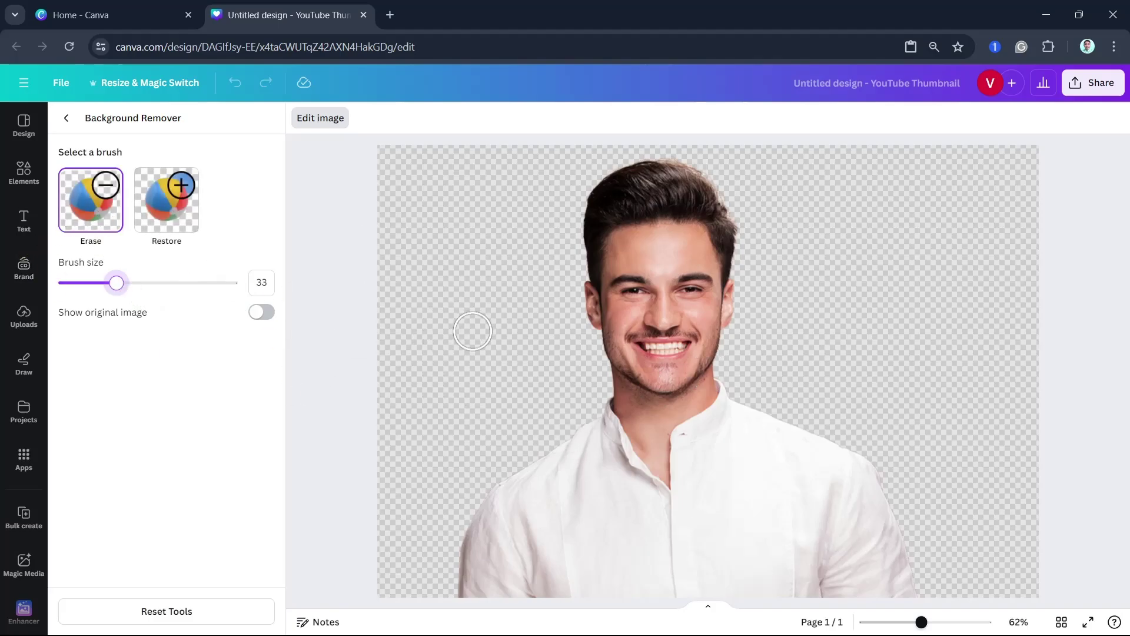
{"action": "mouse_move", "coordinate": [587, 444]}
{"action": "left_mouse_down"}
{"action": "mouse_move", "coordinate": [852, 453]}
{"action": "mouse_move", "coordinate": [530, 465]}
{"action": "mouse_move", "coordinate": [741, 478]}
{"action": "mouse_move", "coordinate": [351, 481]}
{"action": "mouse_move", "coordinate": [544, 500]}
{"action": "mouse_move", "coordinate": [820, 500]}
{"action": "mouse_move", "coordinate": [893, 514]}
{"action": "mouse_move", "coordinate": [856, 525]}
{"action": "mouse_move", "coordinate": [879, 498]}
{"action": "mouse_move", "coordinate": [861, 513]}
{"action": "mouse_move", "coordinate": [858, 504]}
{"action": "mouse_move", "coordinate": [838, 529]}
{"action": "mouse_move", "coordinate": [889, 541]}
{"action": "mouse_move", "coordinate": [935, 593]}
{"action": "mouse_move", "coordinate": [651, 539]}
{"action": "mouse_move", "coordinate": [589, 514]}
{"action": "mouse_move", "coordinate": [481, 553]}
{"action": "mouse_move", "coordinate": [621, 537]}
{"action": "mouse_move", "coordinate": [655, 593]}
{"action": "mouse_move", "coordinate": [466, 569]}
{"action": "mouse_move", "coordinate": [444, 587]}
{"action": "mouse_move", "coordinate": [457, 597]}
{"action": "mouse_move", "coordinate": [731, 477]}
{"action": "mouse_move", "coordinate": [774, 419]}
{"action": "mouse_move", "coordinate": [802, 407]}
{"action": "mouse_move", "coordinate": [784, 409]}
{"action": "mouse_move", "coordinate": [785, 421]}
{"action": "mouse_move", "coordinate": [721, 388]}
{"action": "mouse_move", "coordinate": [699, 404]}
{"action": "mouse_move", "coordinate": [728, 372]}
{"action": "mouse_move", "coordinate": [741, 419]}
{"action": "mouse_move", "coordinate": [732, 427]}
{"action": "mouse_move", "coordinate": [621, 423]}
{"action": "mouse_move", "coordinate": [601, 382]}
{"action": "mouse_move", "coordinate": [605, 416]}
{"action": "left_mouse_up"}
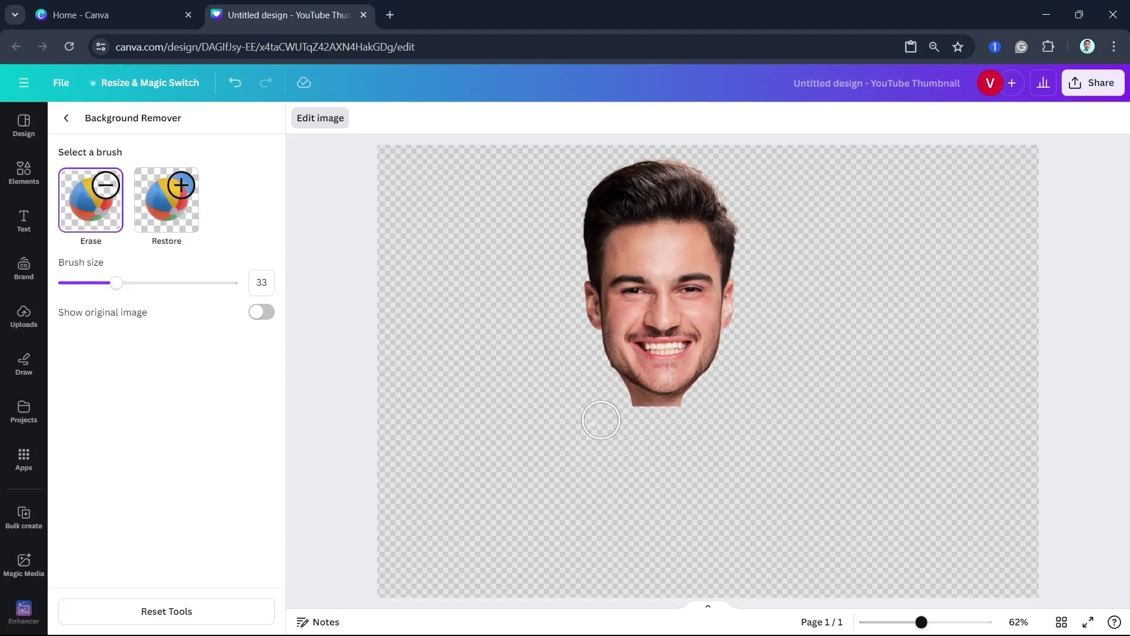
{"action": "left_click_drag", "start_coordinate": [921, 622], "coordinate": [959, 622]}
{"action": "mouse_move", "coordinate": [682, 492]}
{"action": "left_mouse_down"}
{"action": "mouse_move", "coordinate": [681, 466]}
{"action": "mouse_move", "coordinate": [577, 500]}
{"action": "mouse_move", "coordinate": [485, 481]}
{"action": "left_mouse_up"}
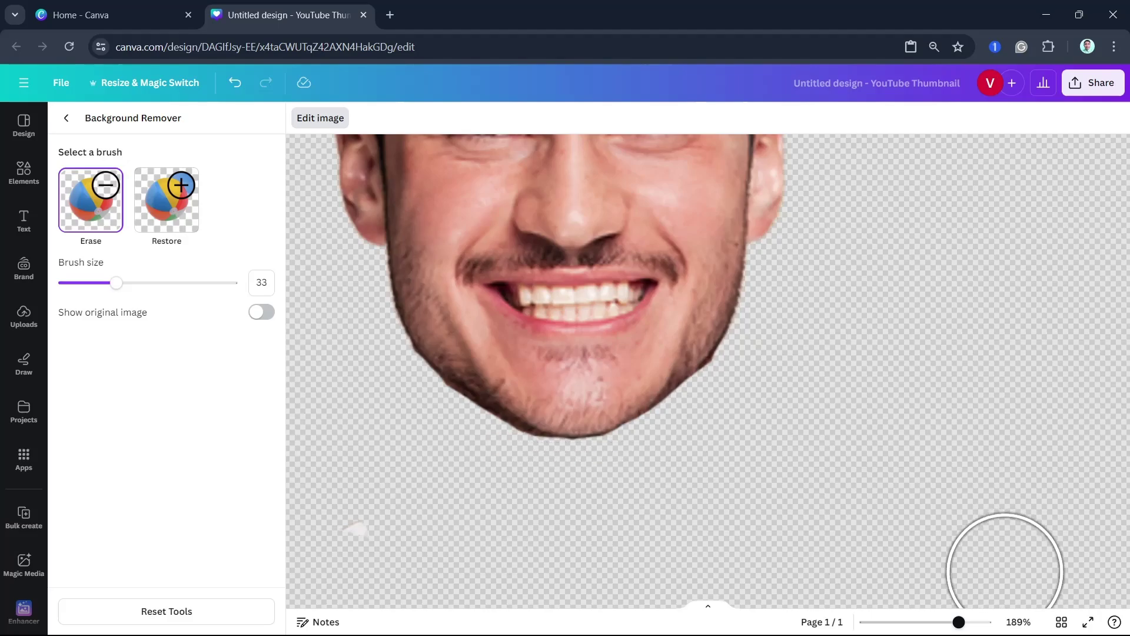
{"action": "left_click_drag", "start_coordinate": [958, 621], "coordinate": [938, 622]}
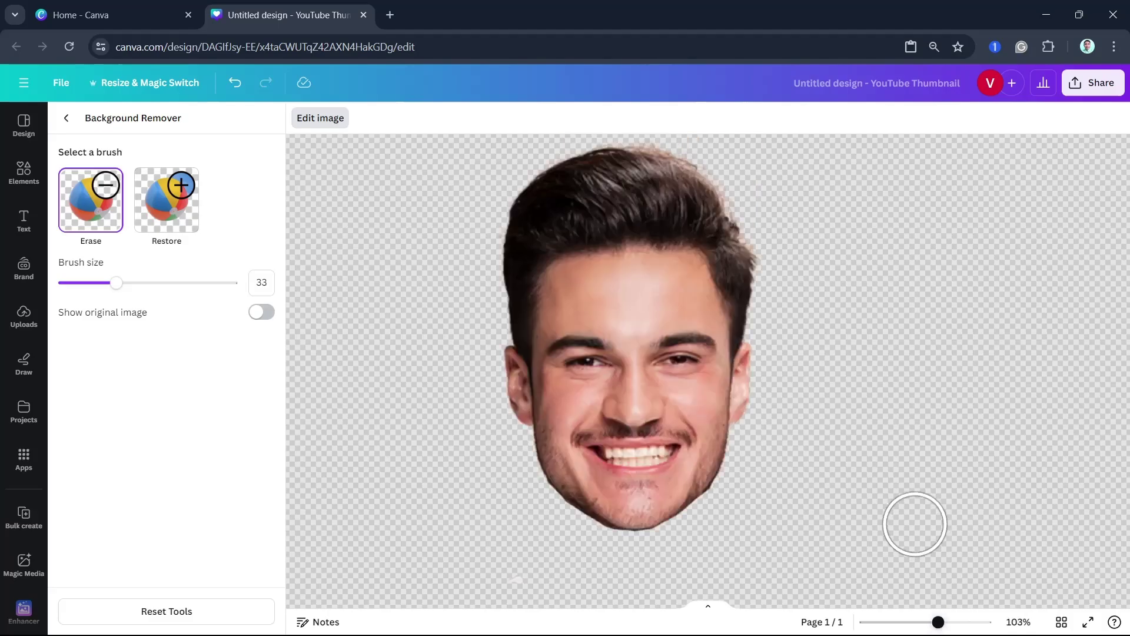
Step: Enlarge the head cutout and position it over the man's original face
{"action": "left_click", "coordinate": [68, 121]}
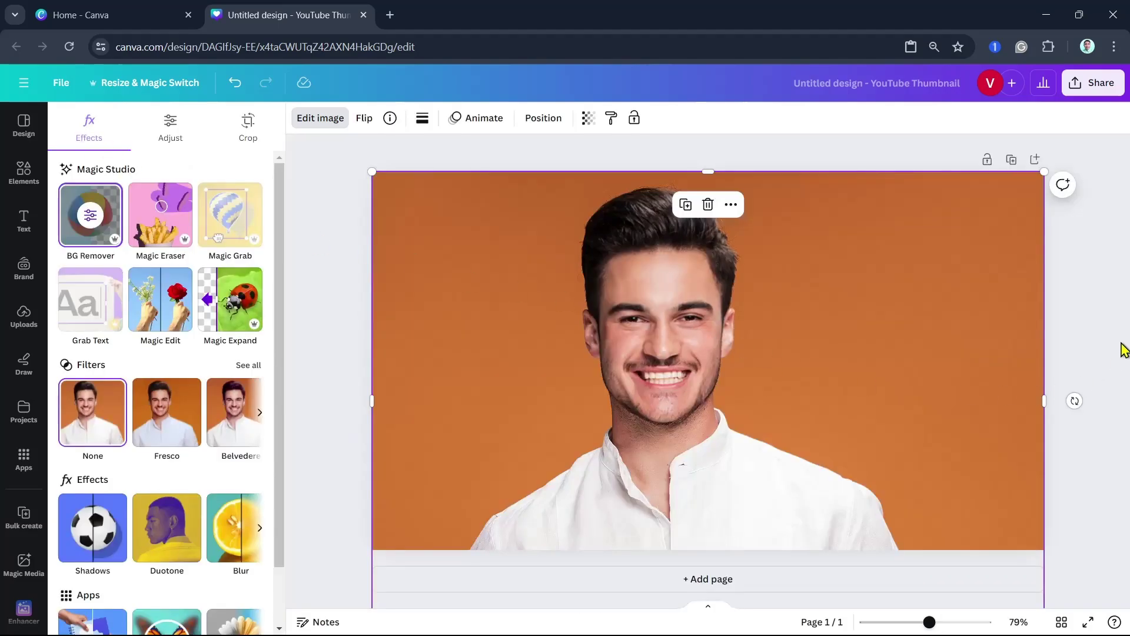
{"action": "left_click_drag", "start_coordinate": [1041, 171], "coordinate": [1126, 116]}
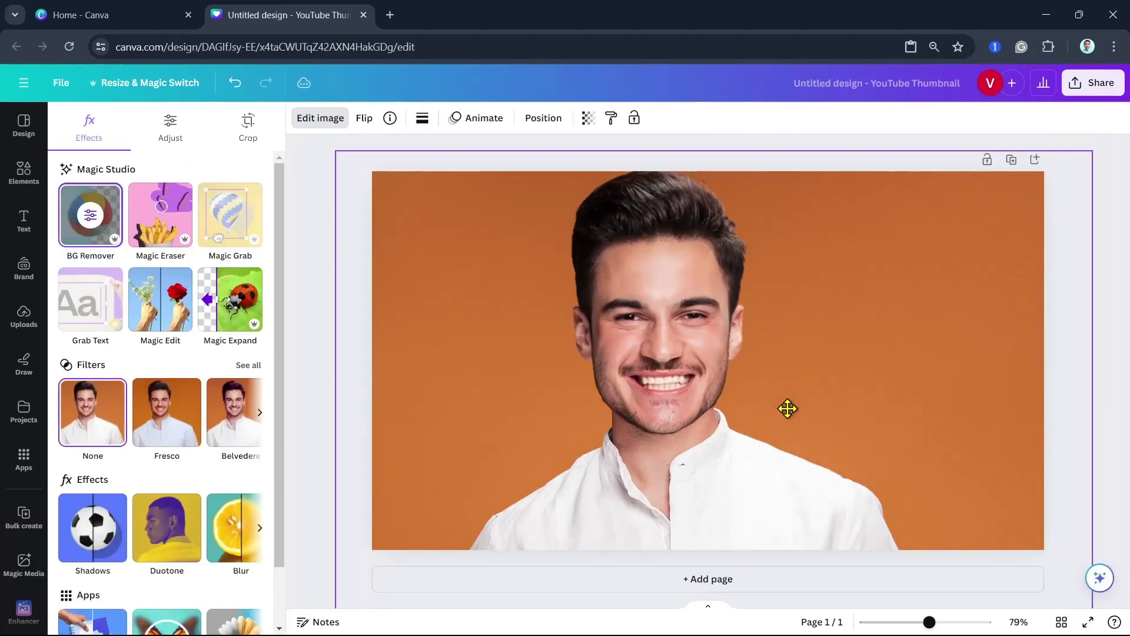
{"action": "left_click_drag", "start_coordinate": [336, 158], "coordinate": [247, 117]}
{"action": "left_click_drag", "start_coordinate": [575, 304], "coordinate": [641, 310]}
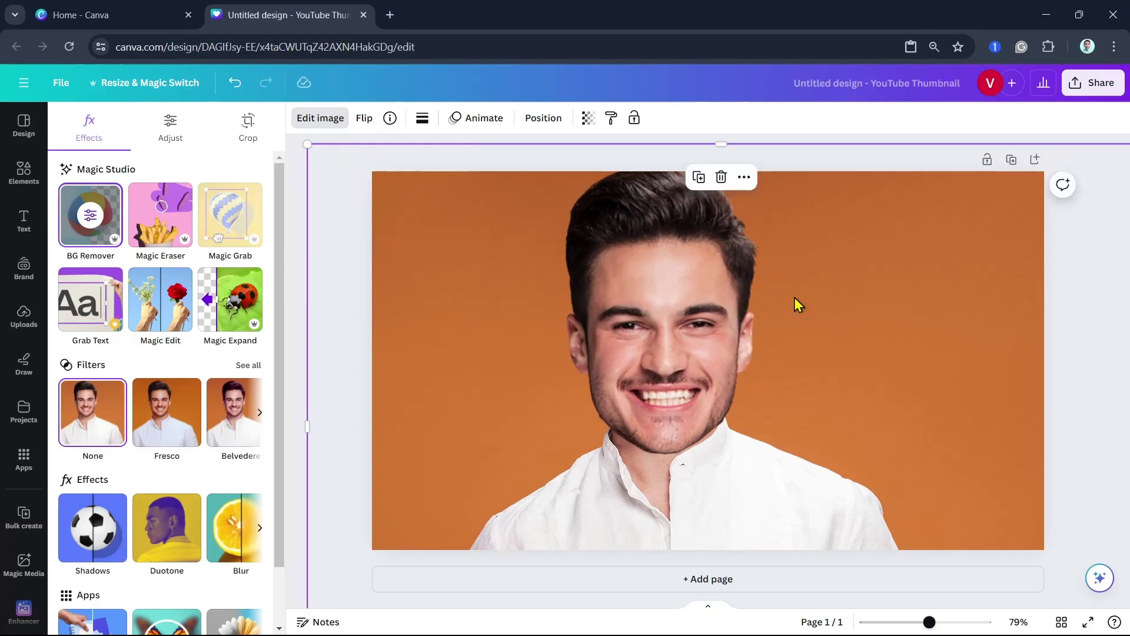
Step: Trim the base photo's left edge to the page border and remove its orange background
{"action": "left_click", "coordinate": [292, 178]}
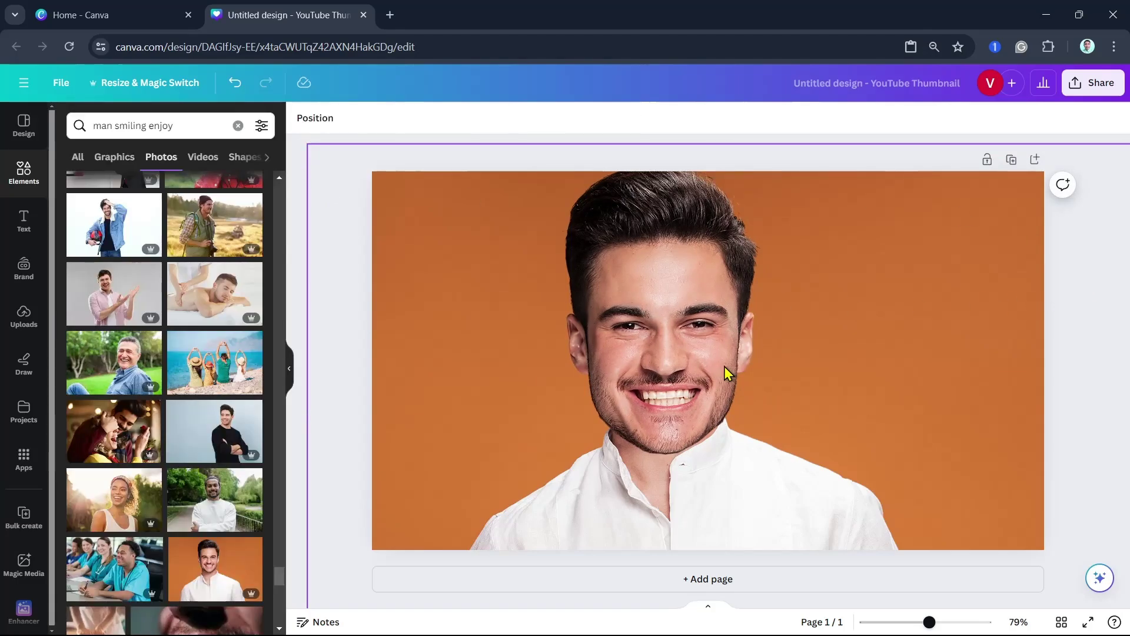
{"action": "left_click", "coordinate": [724, 366]}
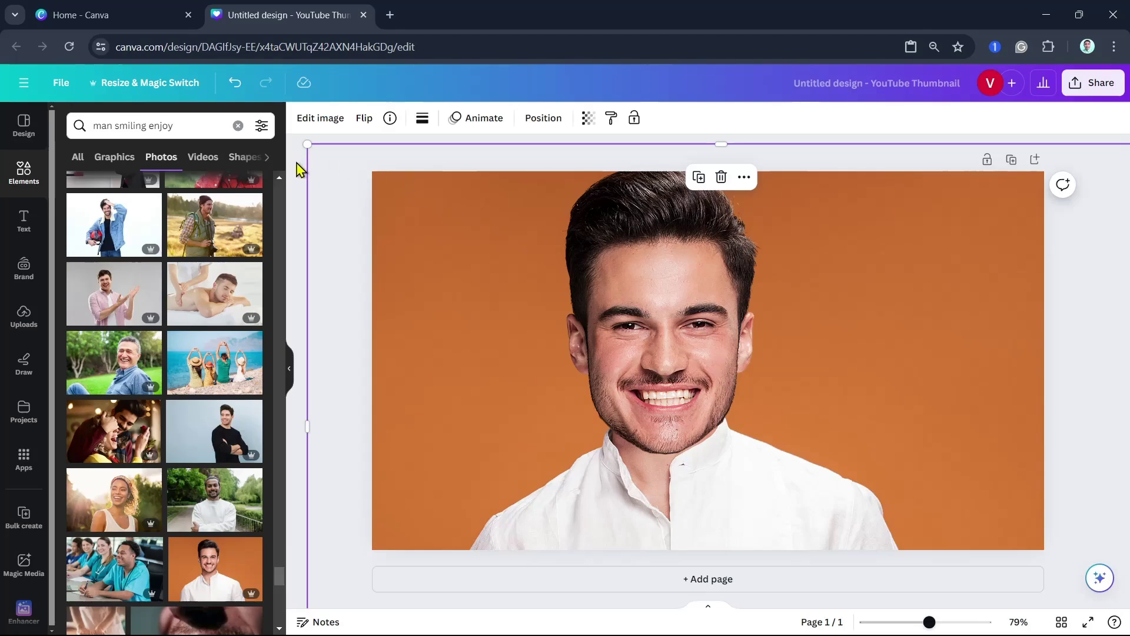
{"action": "left_click_drag", "start_coordinate": [308, 424], "coordinate": [514, 426]}
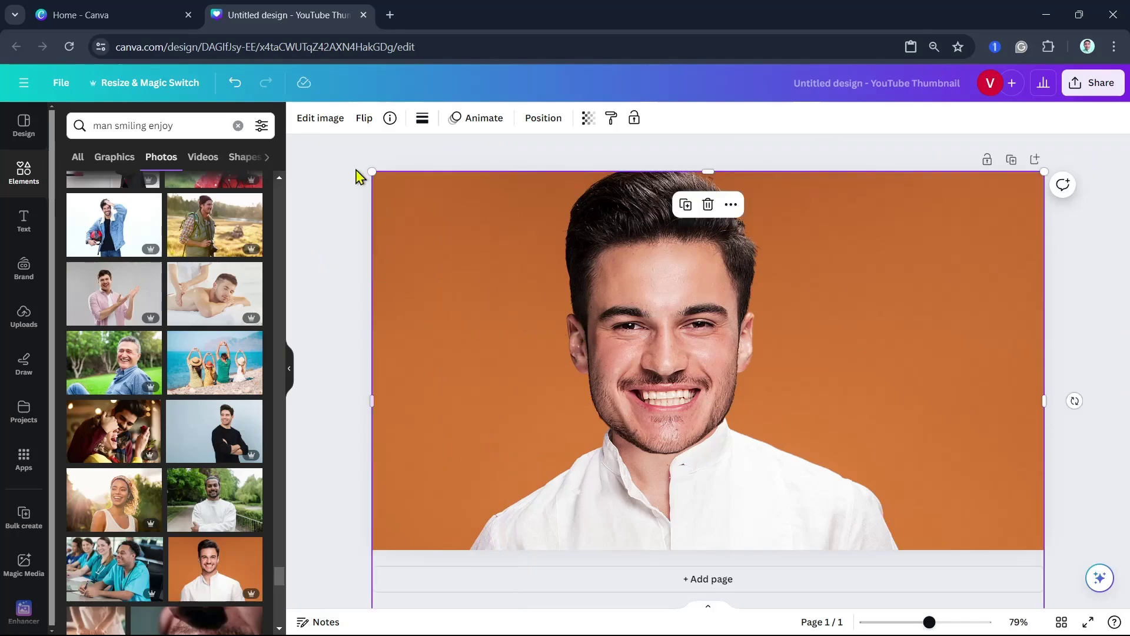
{"action": "left_click", "coordinate": [322, 119]}
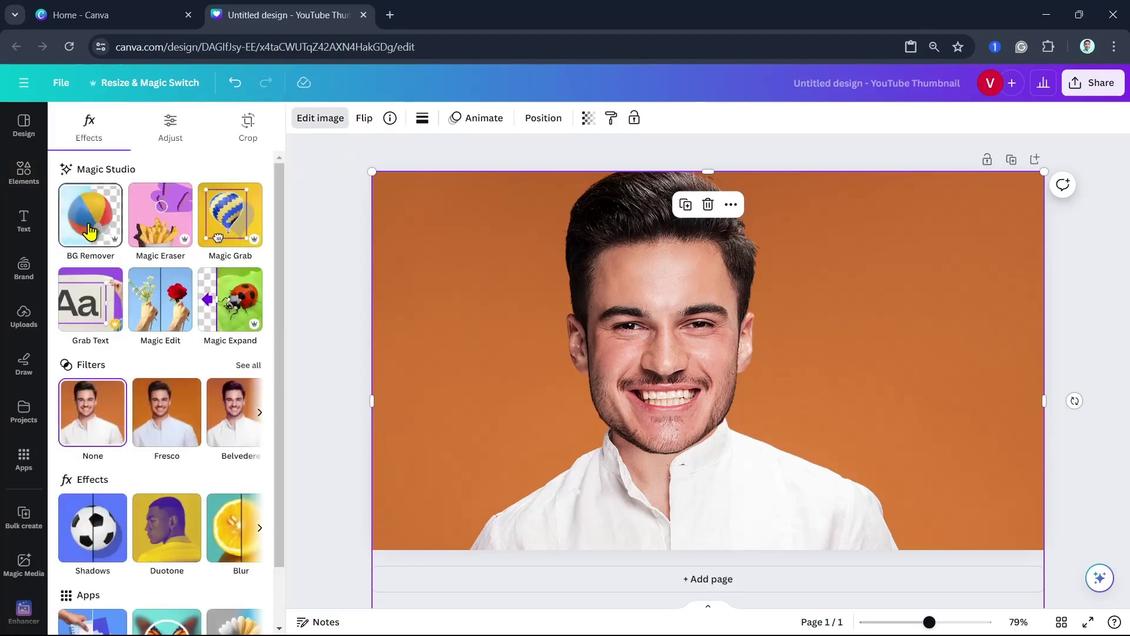
{"action": "left_click", "coordinate": [89, 231]}
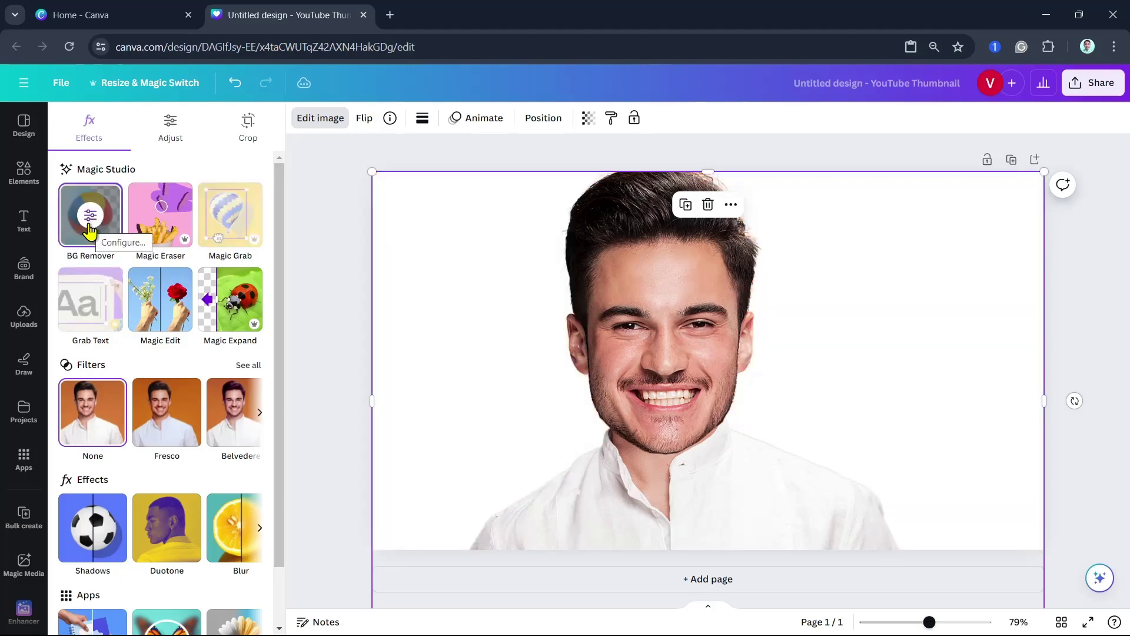
{"action": "key", "text": "Escape"}
{"action": "left_click", "coordinate": [331, 198]}
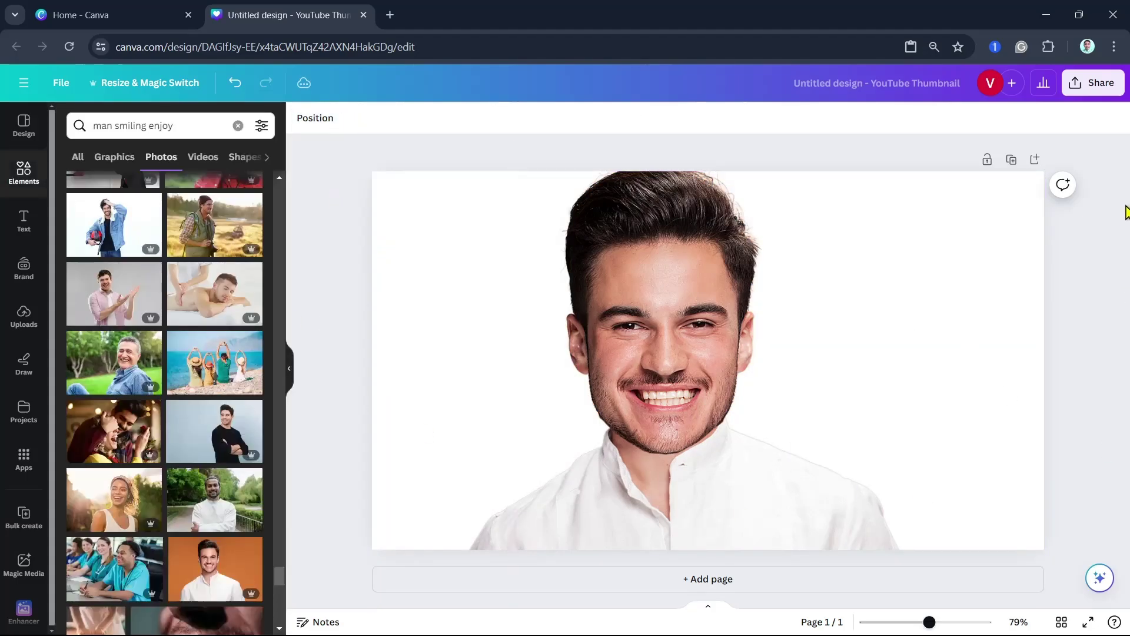
Step: Download the design as Untitled design.png to the Download folder and drag it into Canva's Uploads
{"action": "left_click", "coordinate": [1096, 86]}
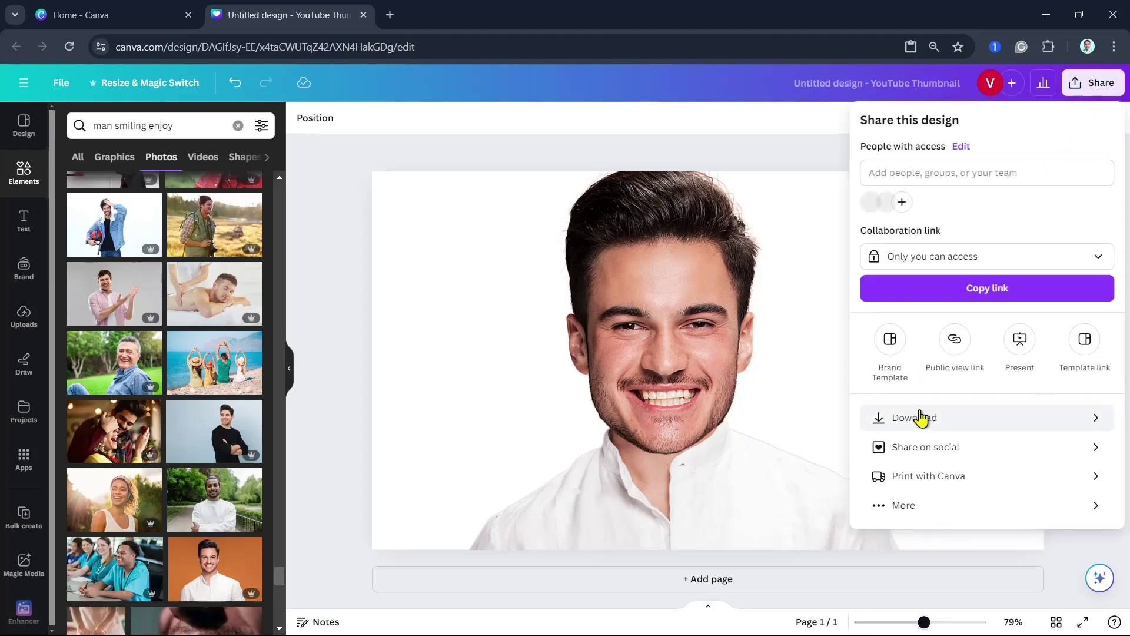
{"action": "left_click", "coordinate": [921, 417]}
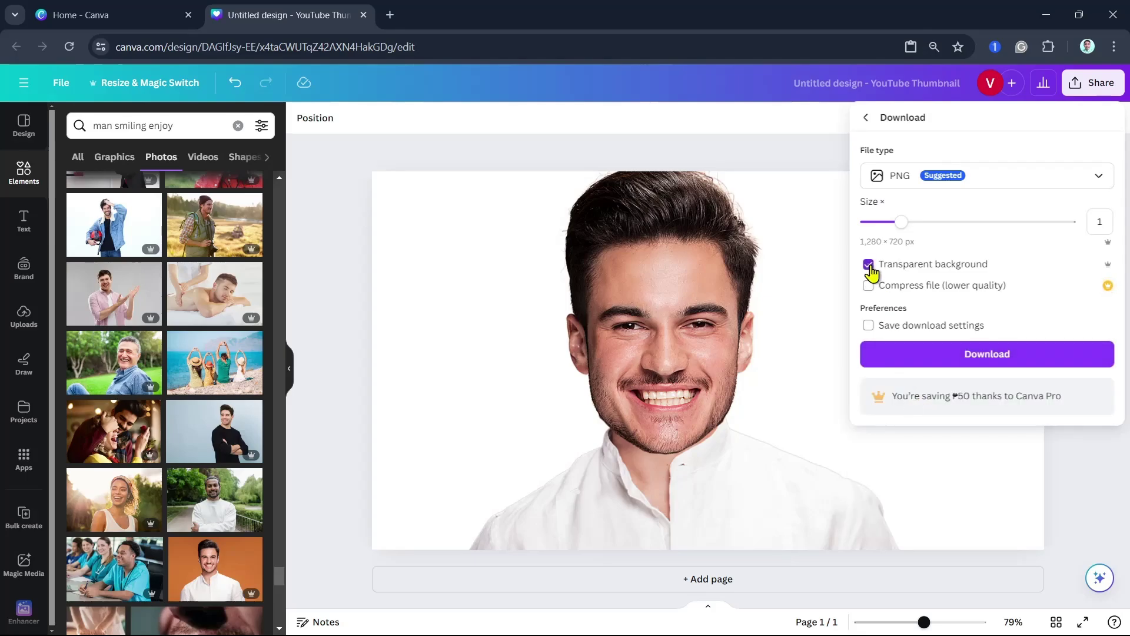
{"action": "left_click", "coordinate": [986, 353]}
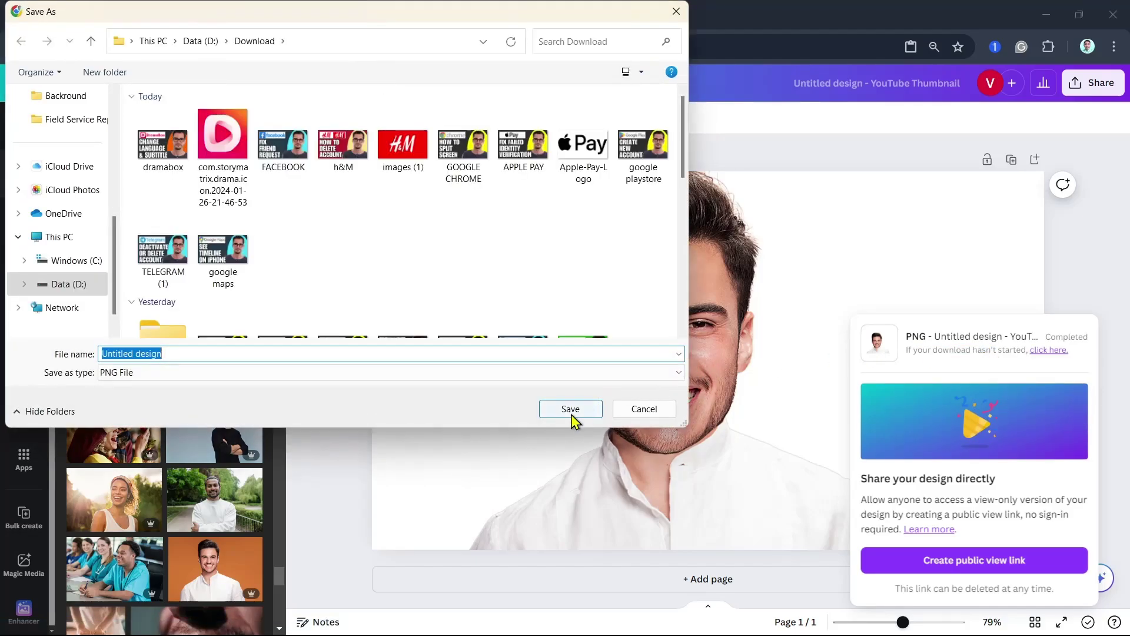
{"action": "left_click", "coordinate": [571, 412]}
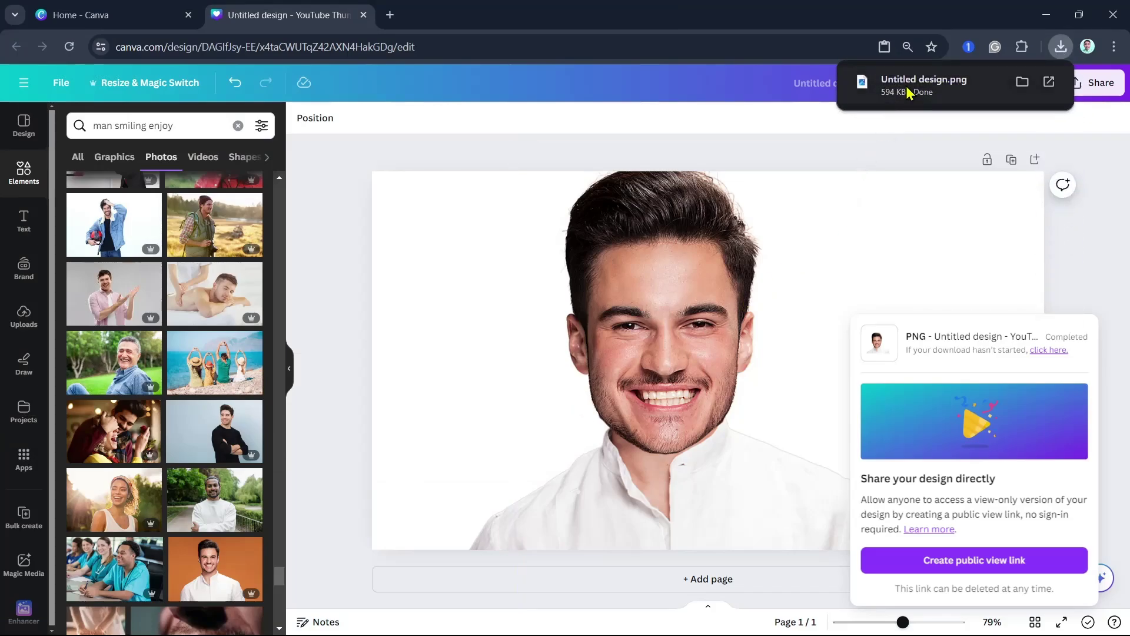
{"action": "left_click", "coordinate": [1023, 86]}
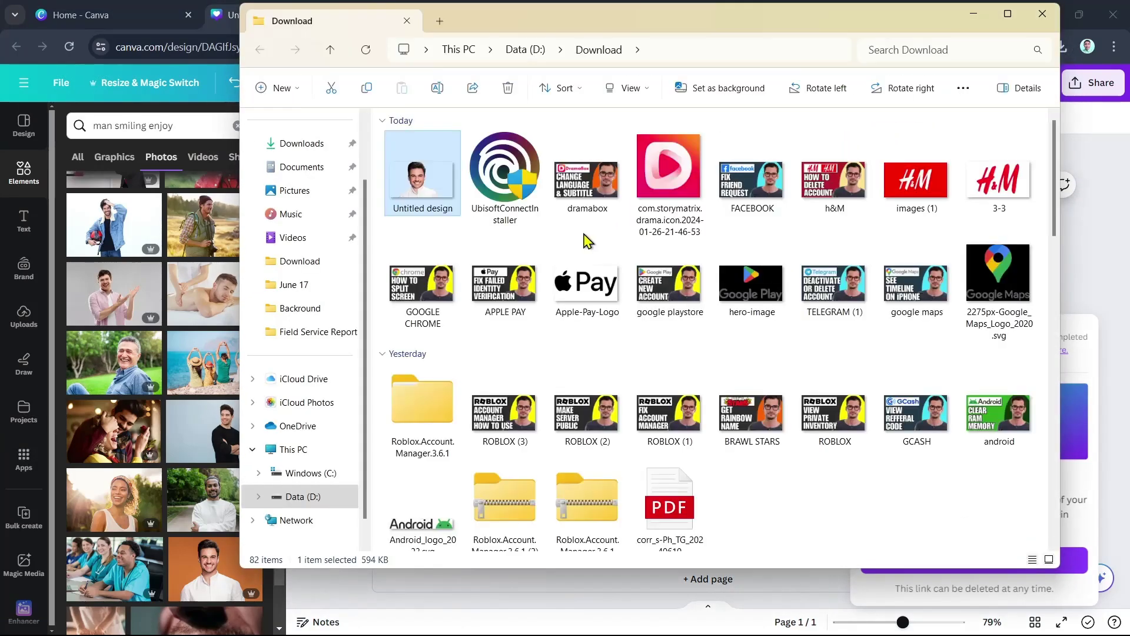
{"action": "left_click_drag", "start_coordinate": [428, 197], "coordinate": [161, 461]}
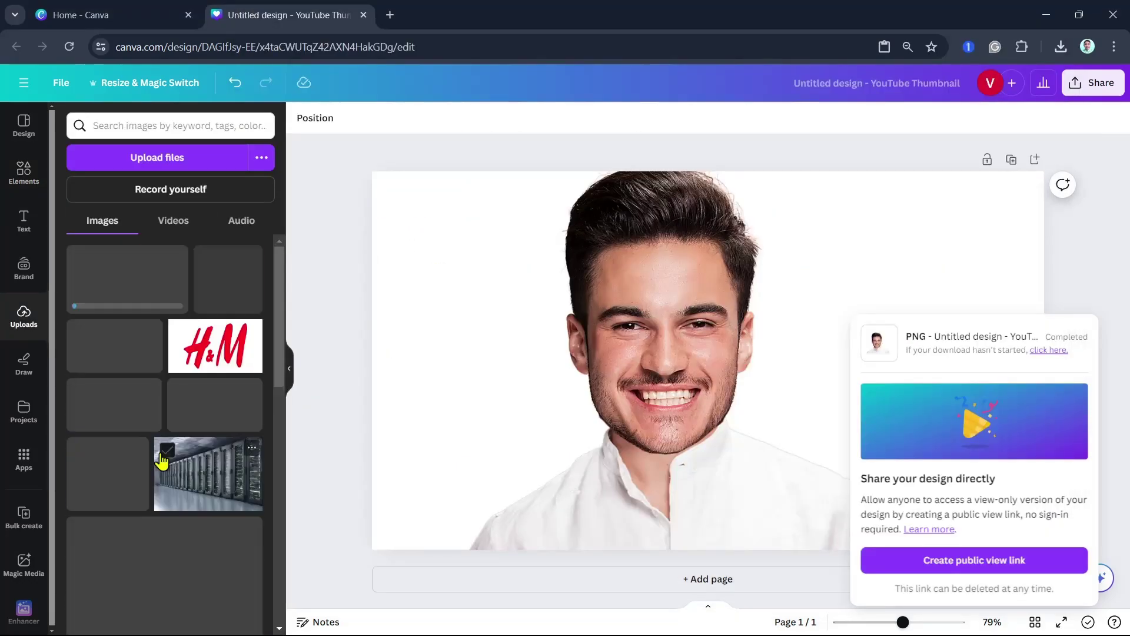
Step: Add Page 2 and place the uploaded portrait on it, stretched to fill the whole page
{"action": "left_click", "coordinate": [1098, 279]}
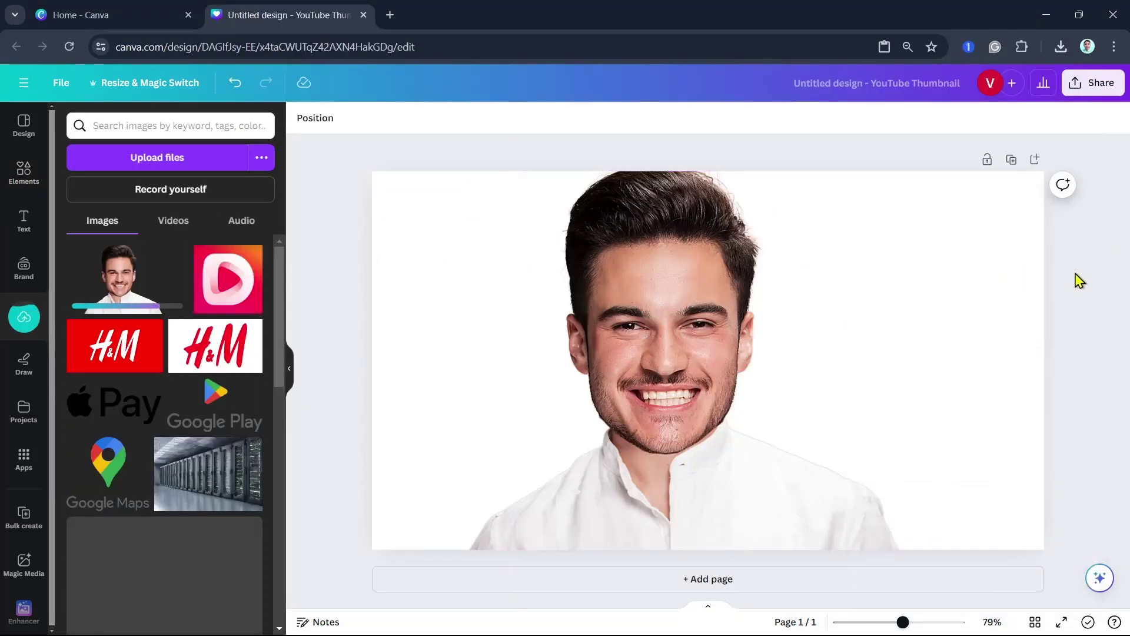
{"action": "left_click", "coordinate": [701, 582]}
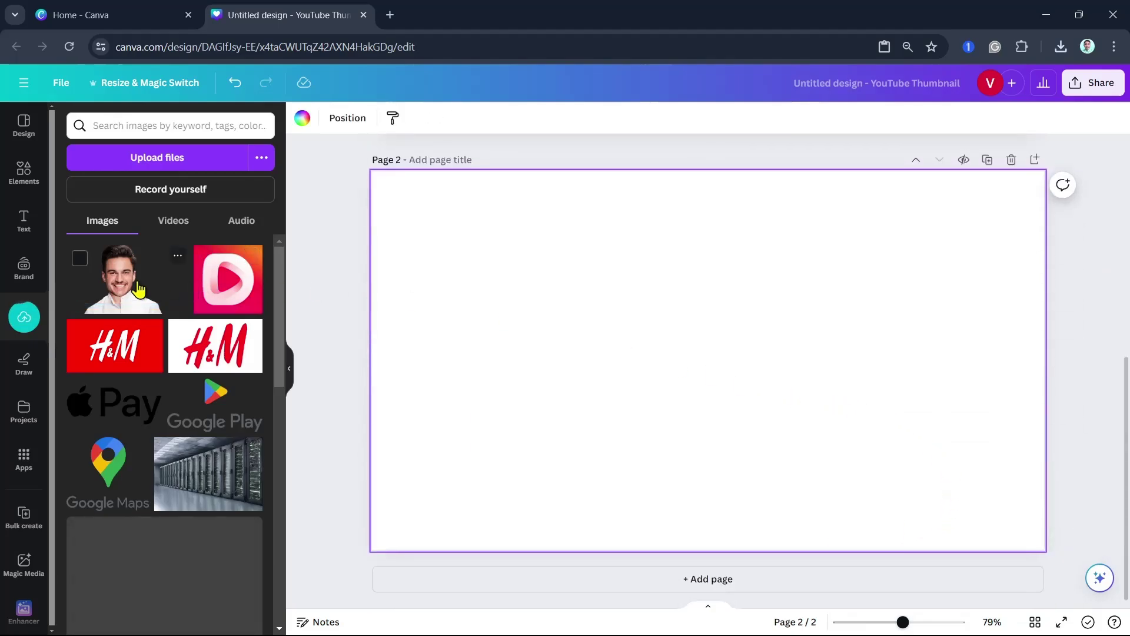
{"action": "left_click", "coordinate": [138, 288]}
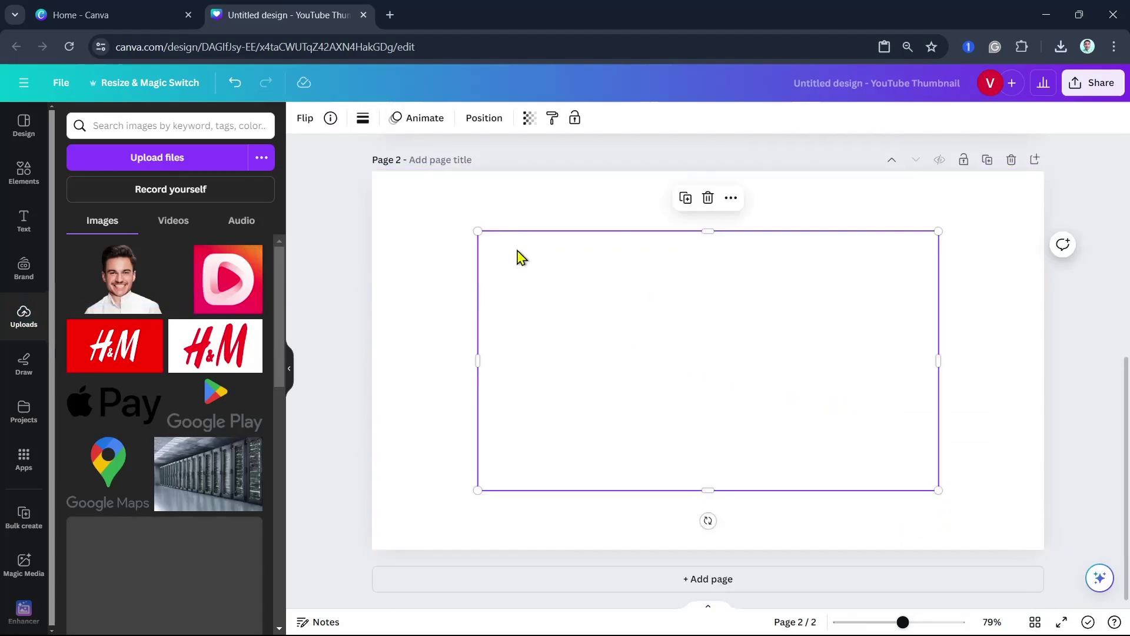
{"action": "left_click_drag", "start_coordinate": [477, 231], "coordinate": [371, 172]}
{"action": "left_click_drag", "start_coordinate": [934, 488], "coordinate": [1032, 562]}
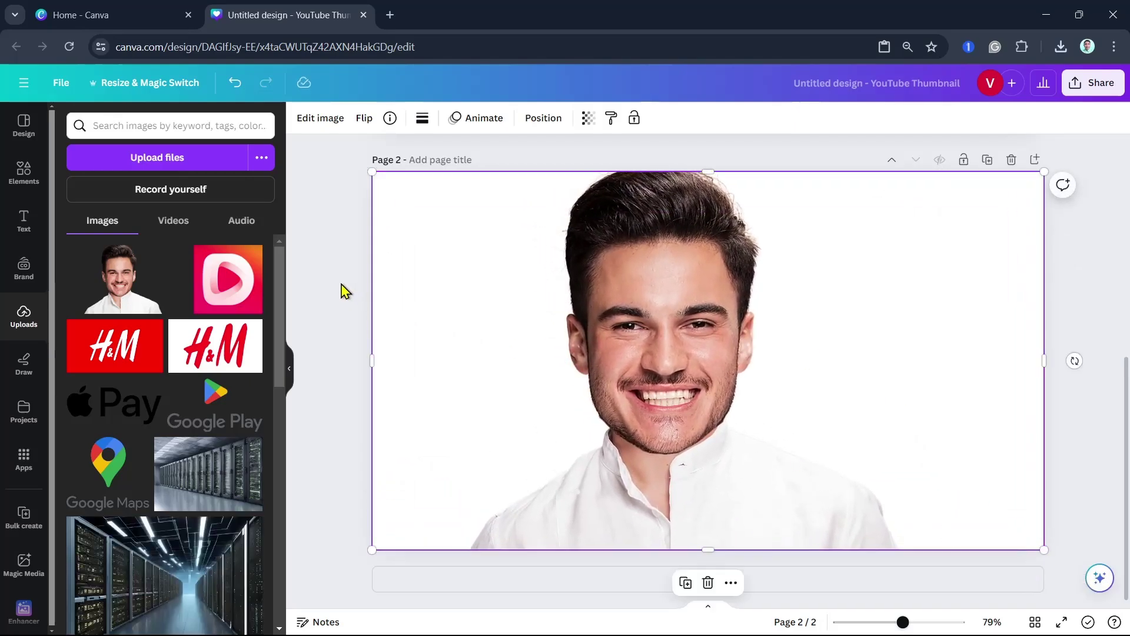
{"action": "left_click", "coordinate": [322, 228]}
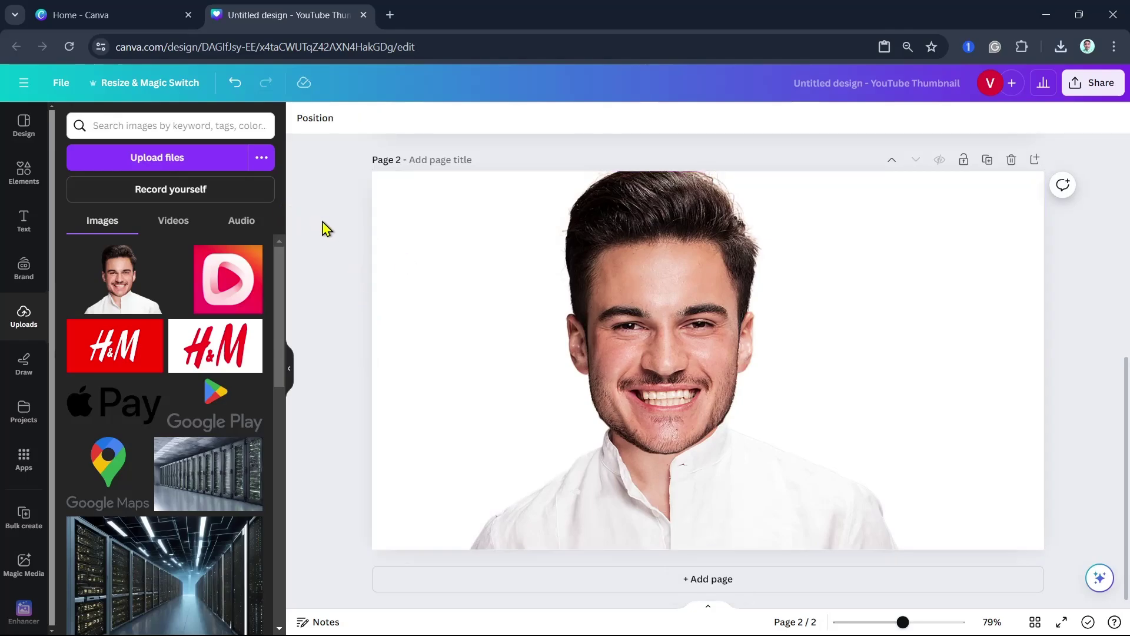
Step: Search Elements for 'backround' and place the watercolour photo at the page's top-left corner
{"action": "left_click", "coordinate": [21, 174]}
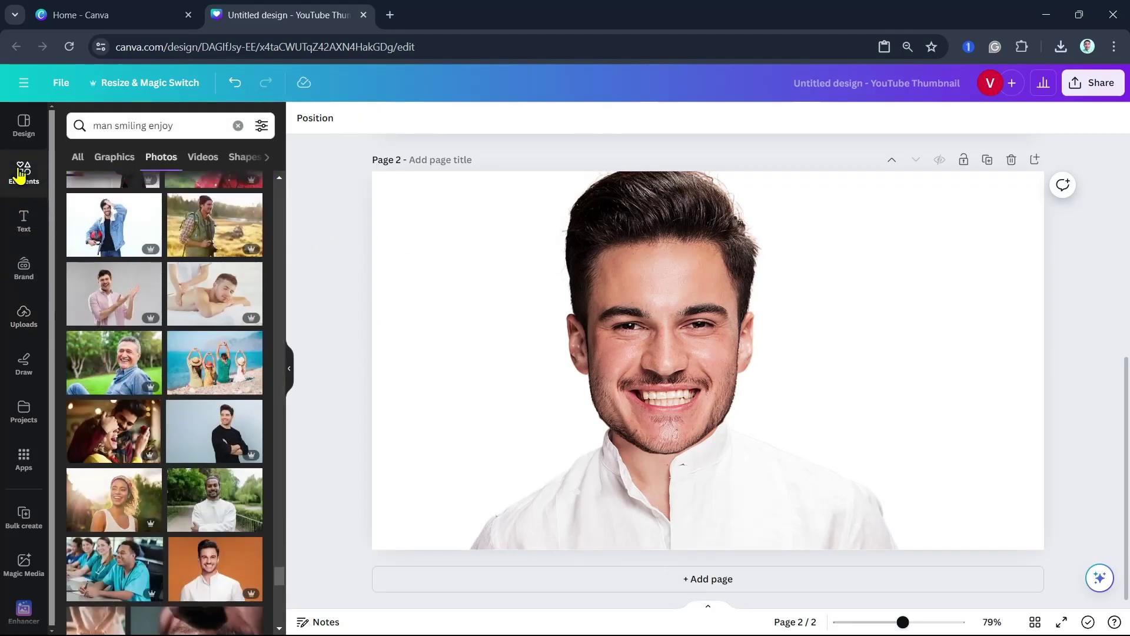
{"action": "left_click", "coordinate": [184, 122]}
{"action": "type", "text": "backrou"}
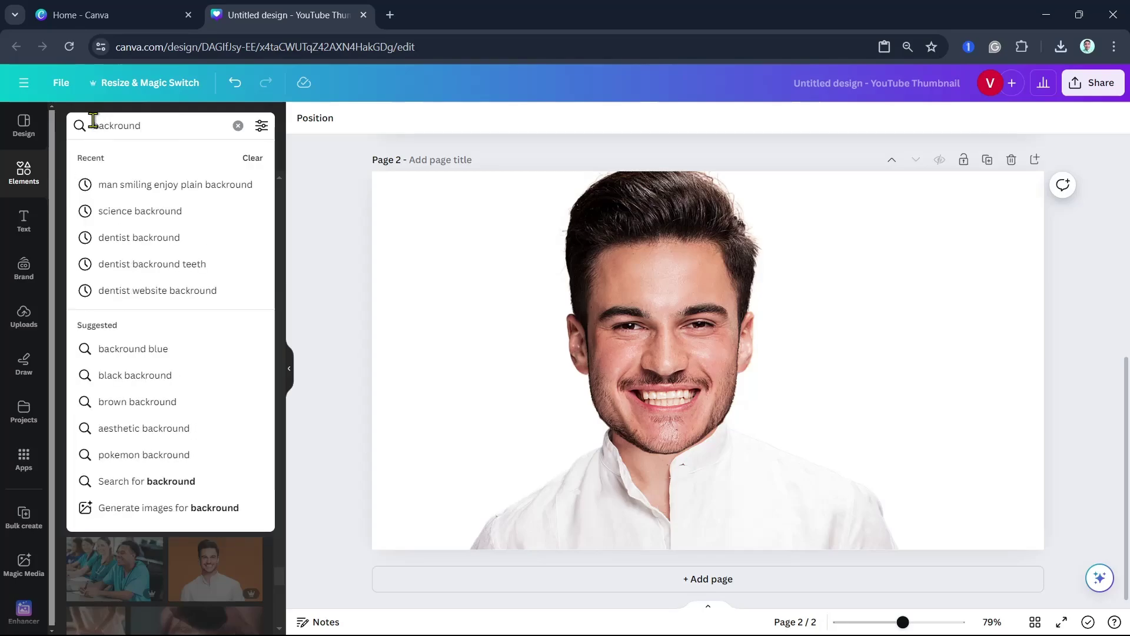
{"action": "type", "text": "nd"}
{"action": "key", "text": "Return"}
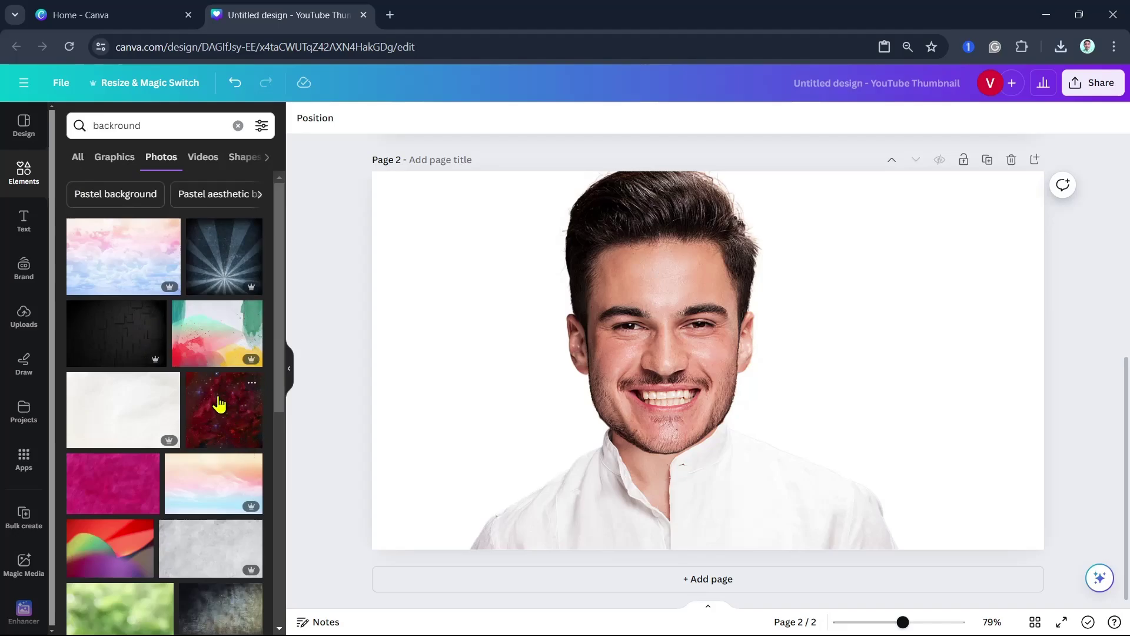
{"action": "left_click", "coordinate": [220, 401]}
{"action": "left_click_drag", "start_coordinate": [593, 326], "coordinate": [456, 285]}
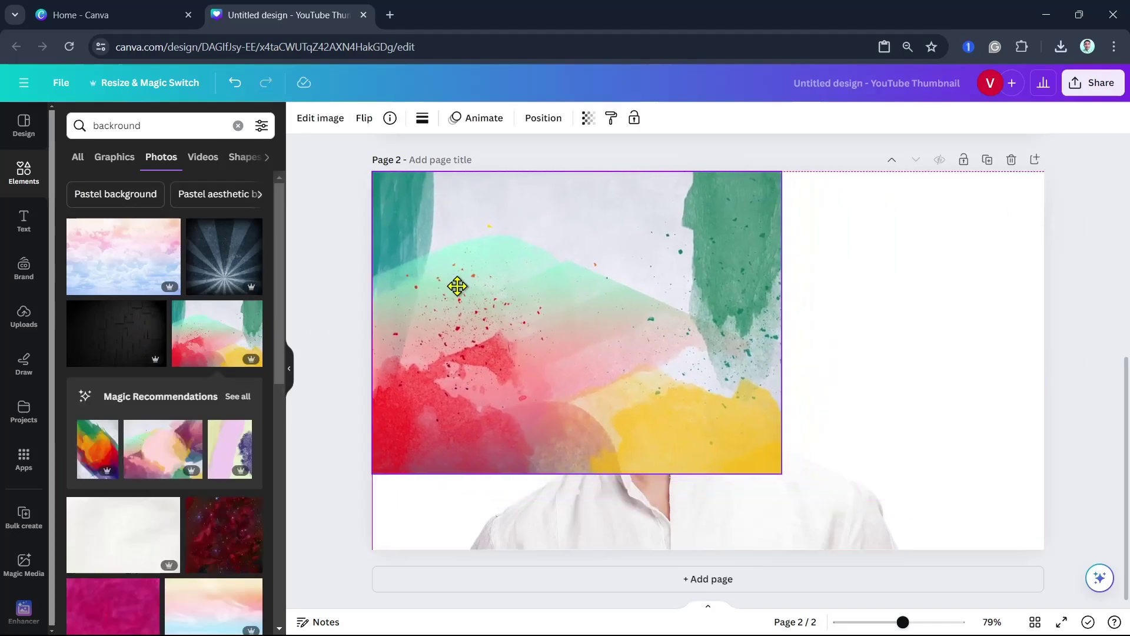
Step: Send the watercolour photo behind the man and enlarge it to cover the page
{"action": "right_click", "coordinate": [464, 288]}
{"action": "mouse_move", "coordinate": [520, 378]}
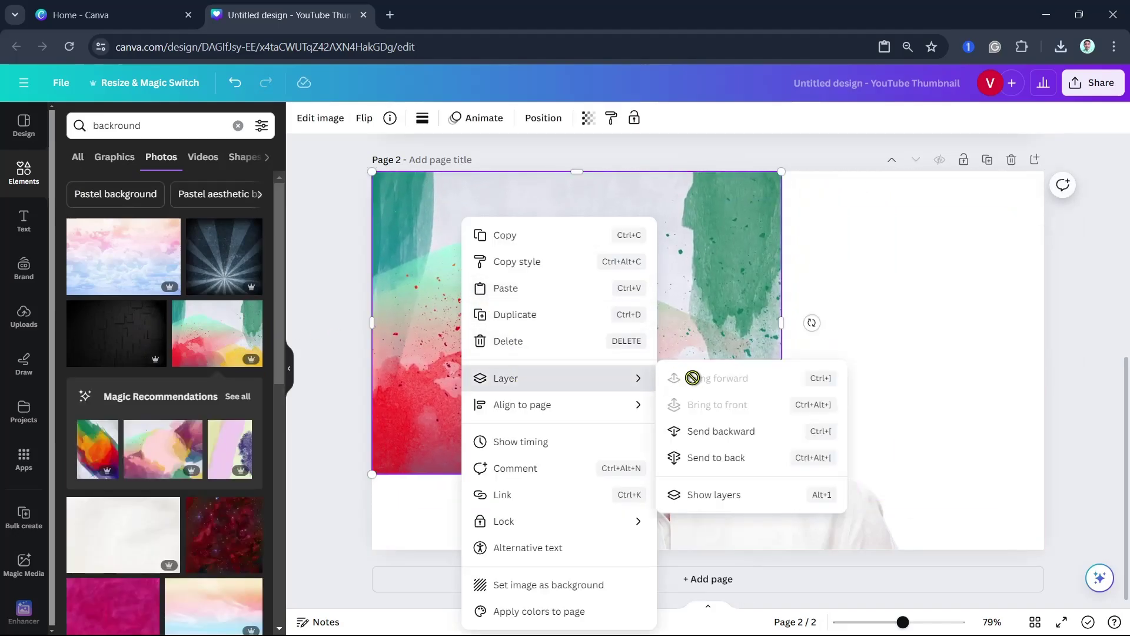
{"action": "left_click", "coordinate": [745, 469]}
{"action": "left_click_drag", "start_coordinate": [781, 474], "coordinate": [1036, 597]}
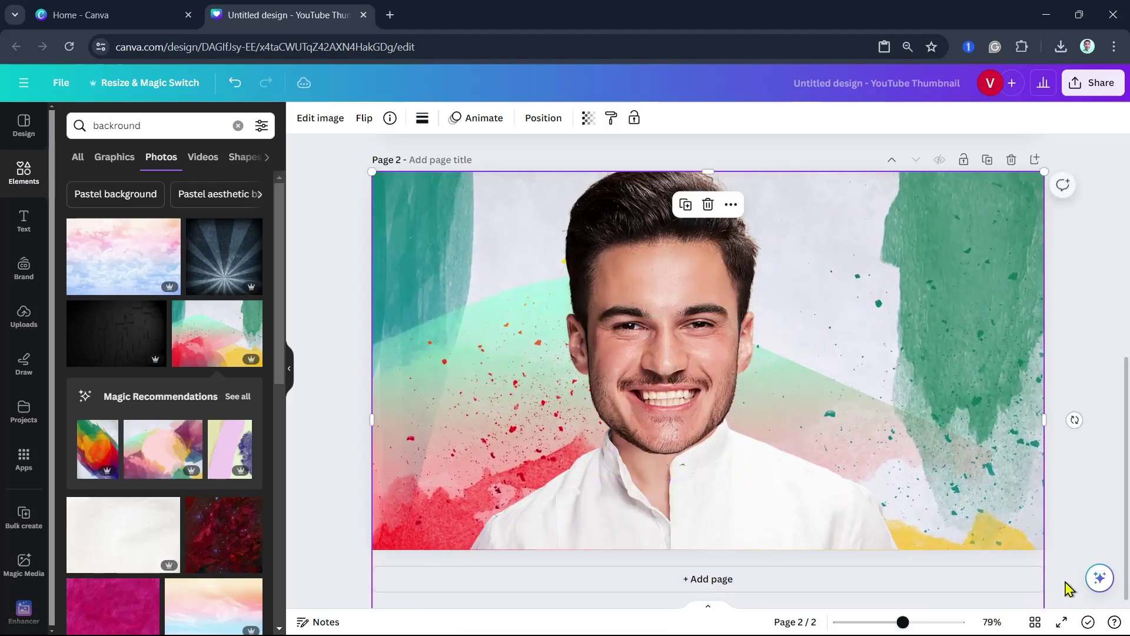
{"action": "left_click", "coordinate": [1089, 304]}
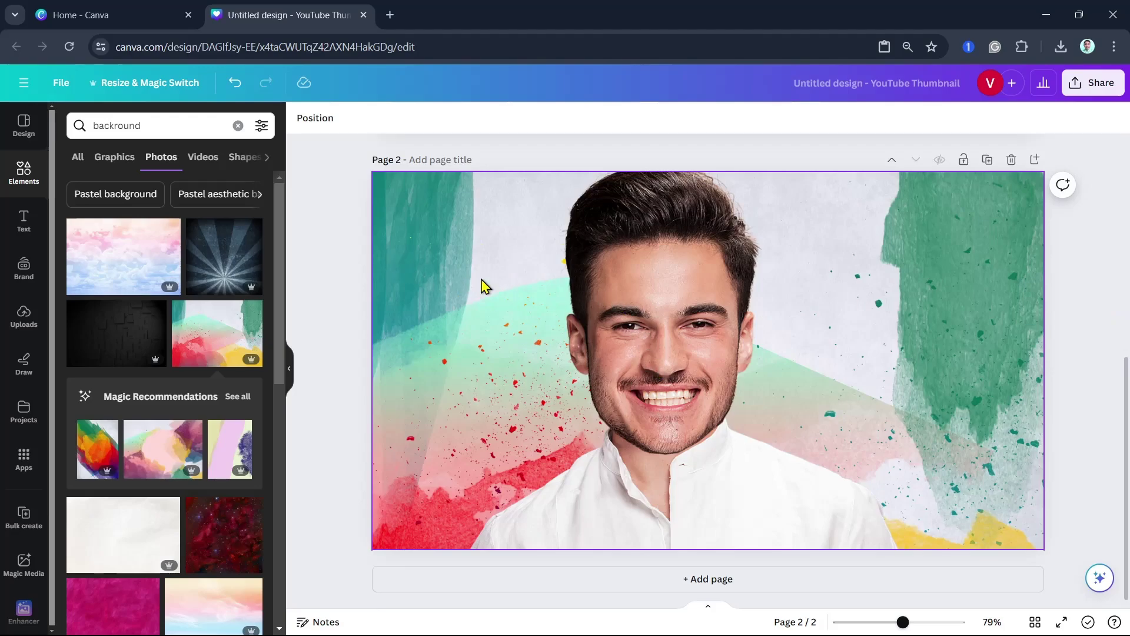
{"action": "left_click", "coordinate": [703, 320]}
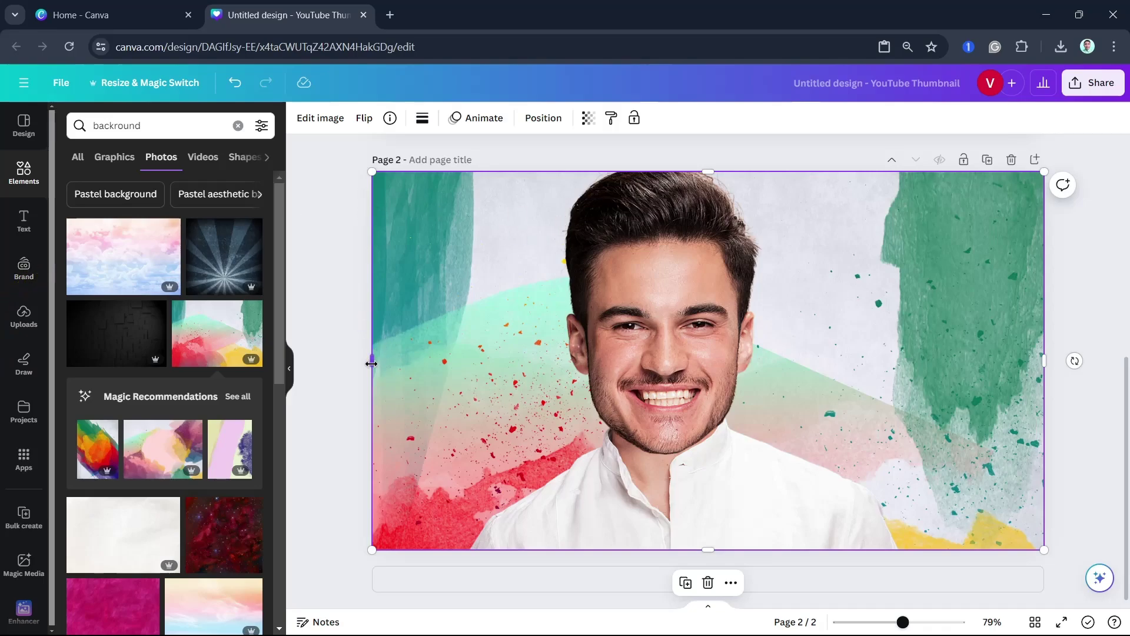
Step: Give the portrait cutout a white (#FFFFFF) Outline shadow effect
{"action": "left_click", "coordinate": [20, 184]}
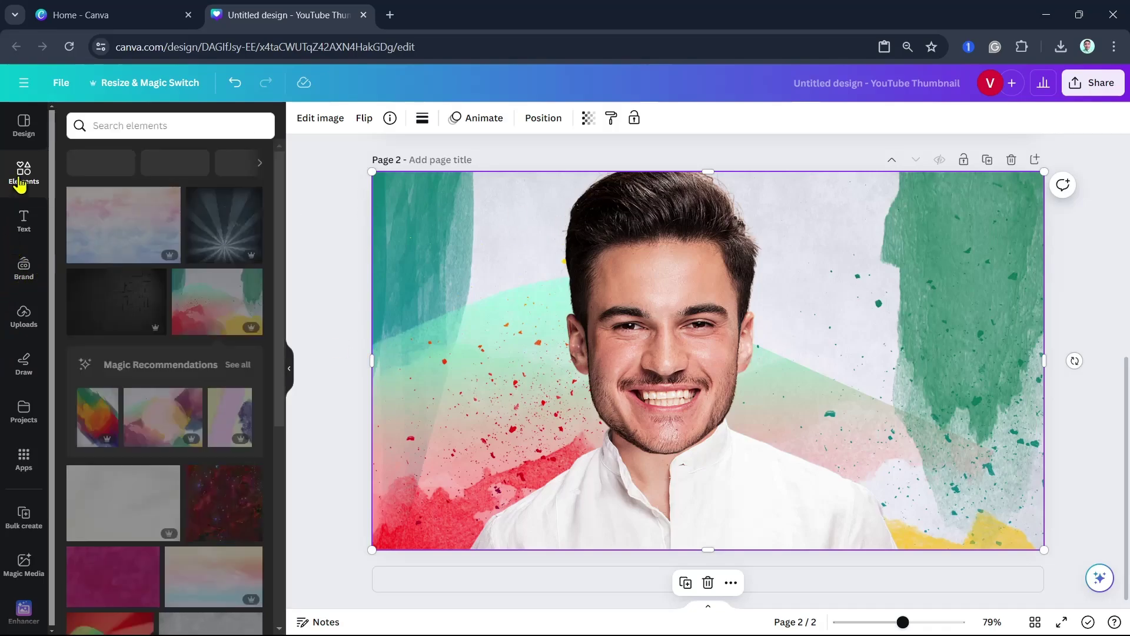
{"action": "left_click", "coordinate": [318, 119]}
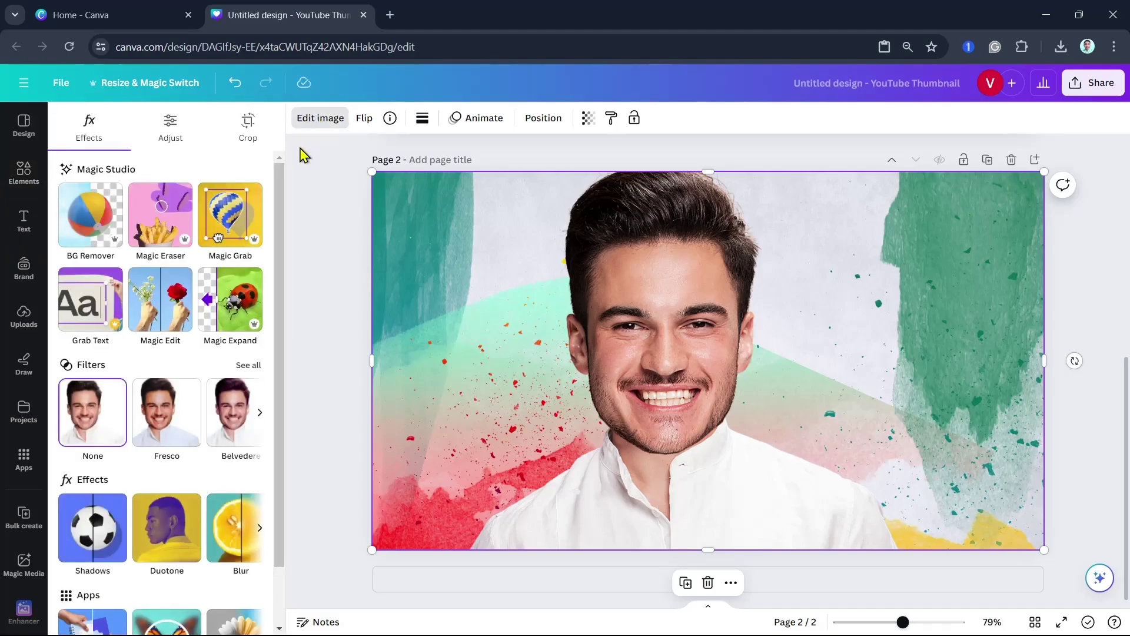
{"action": "left_click", "coordinate": [98, 534]}
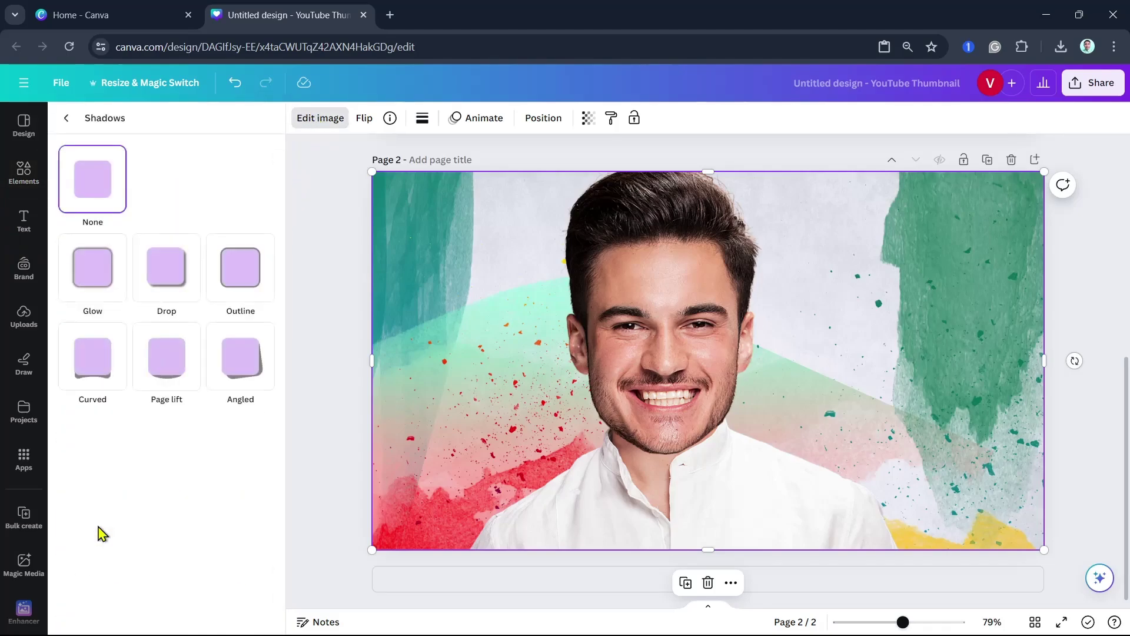
{"action": "left_click", "coordinate": [239, 275]}
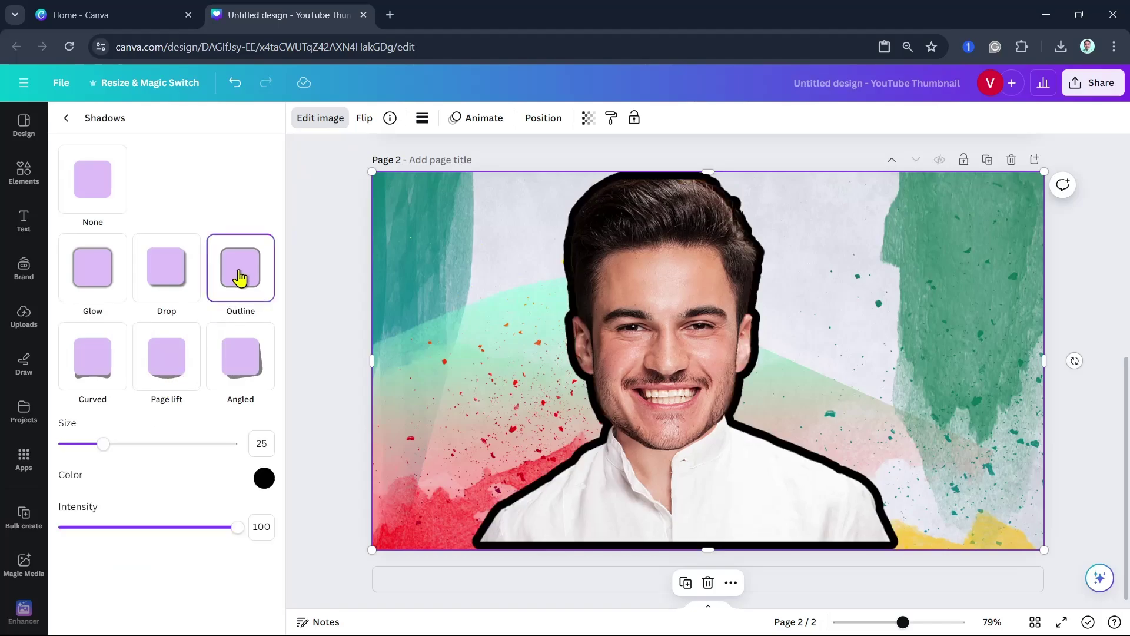
{"action": "left_click", "coordinate": [263, 478]}
{"action": "left_click", "coordinate": [277, 507]}
{"action": "left_click_drag", "start_coordinate": [277, 507], "coordinate": [266, 502]}
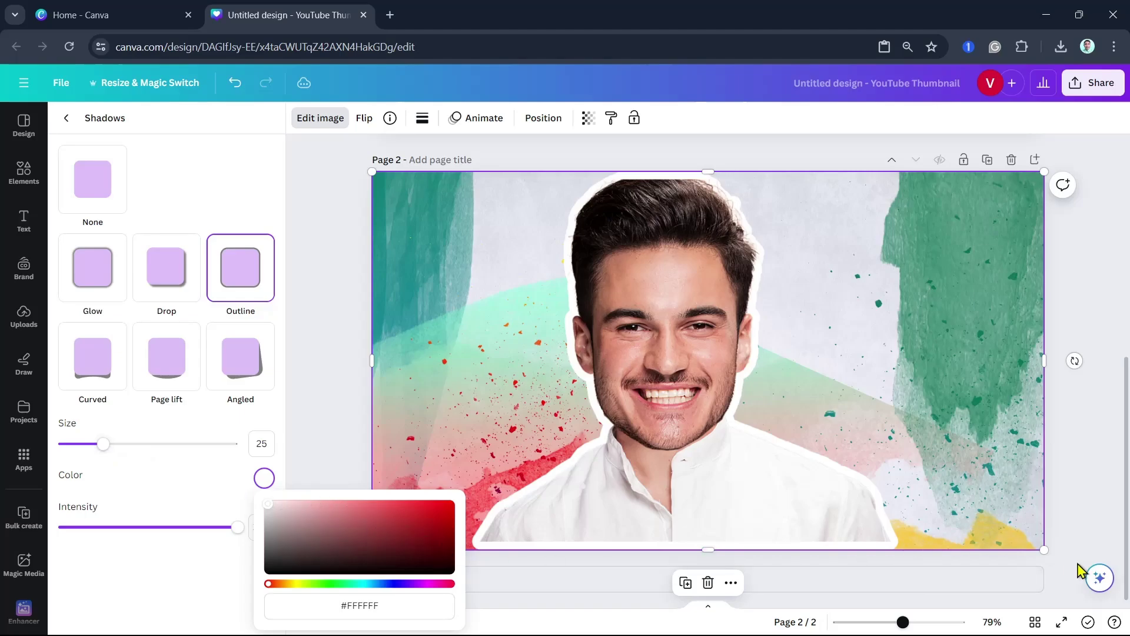
Step: Enlarge the outlined portrait slightly from its lower-right and upper-right corners
{"action": "left_click_drag", "start_coordinate": [1045, 550], "coordinate": [1062, 559]}
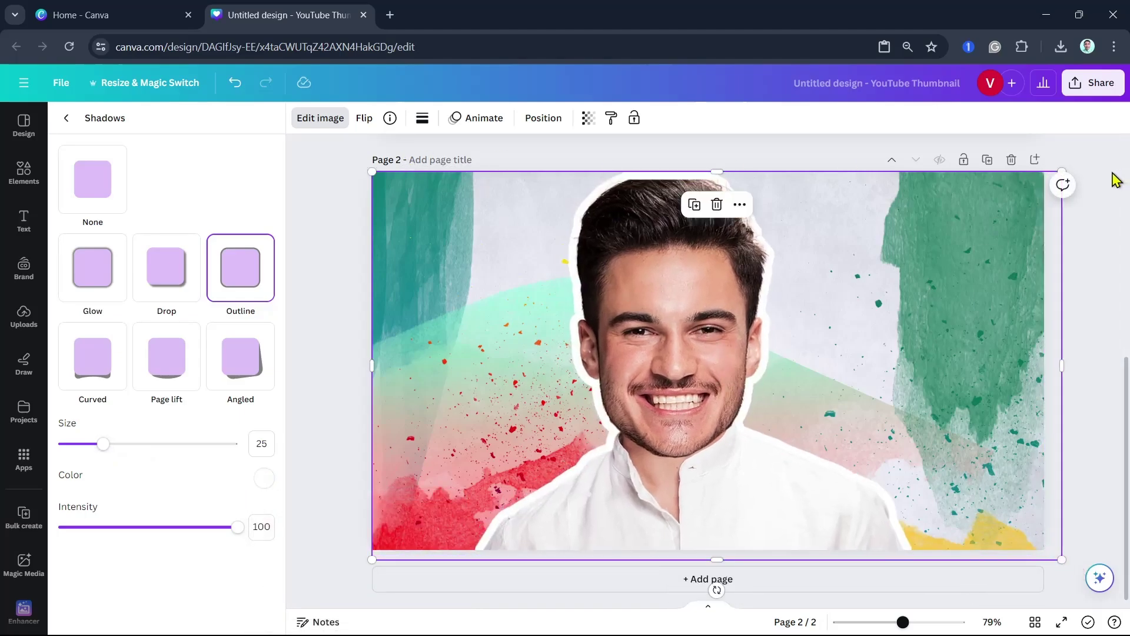
{"action": "left_click_drag", "start_coordinate": [1070, 162], "coordinate": [1082, 159]}
{"action": "left_click", "coordinate": [316, 280]}
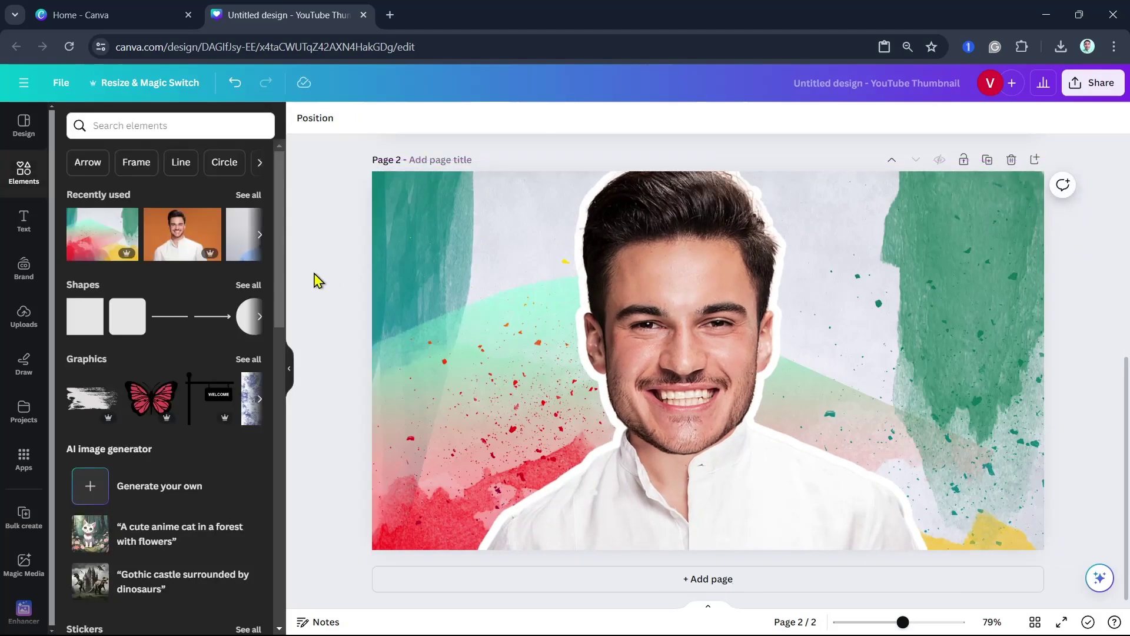